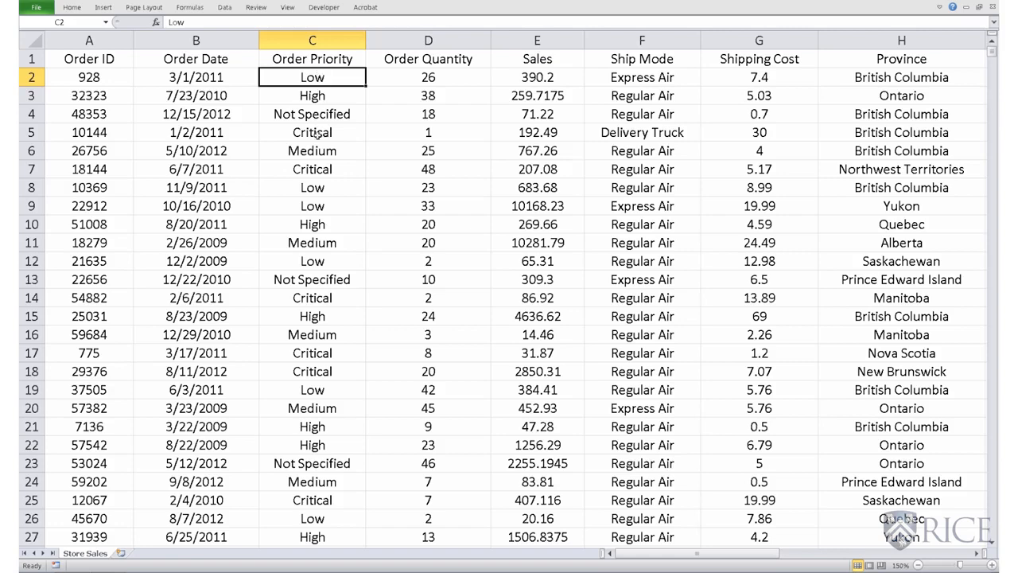
Examine the different priority levels that occur in the Order Priority column
click(323, 150)
click(326, 226)
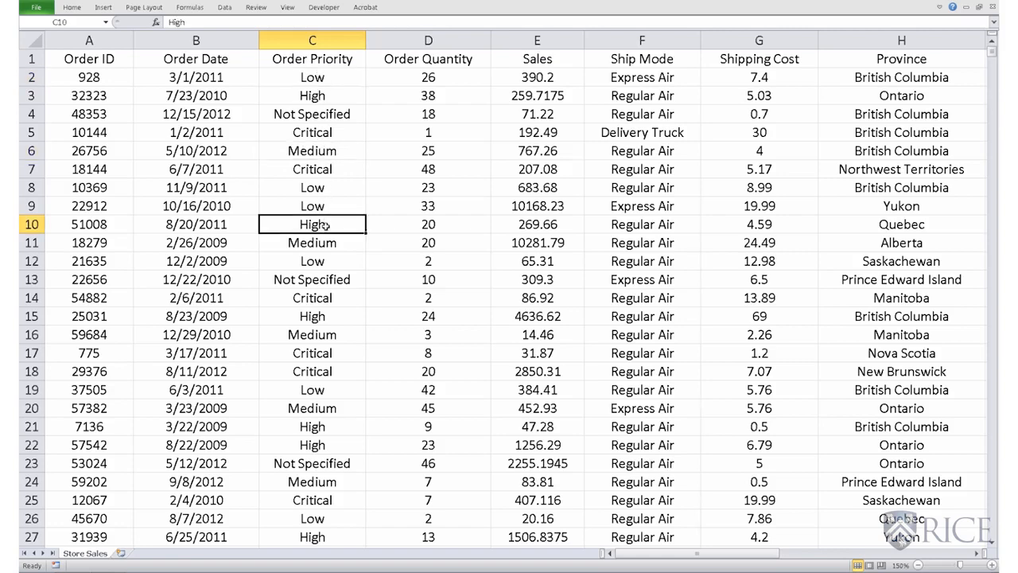
click(326, 171)
click(337, 115)
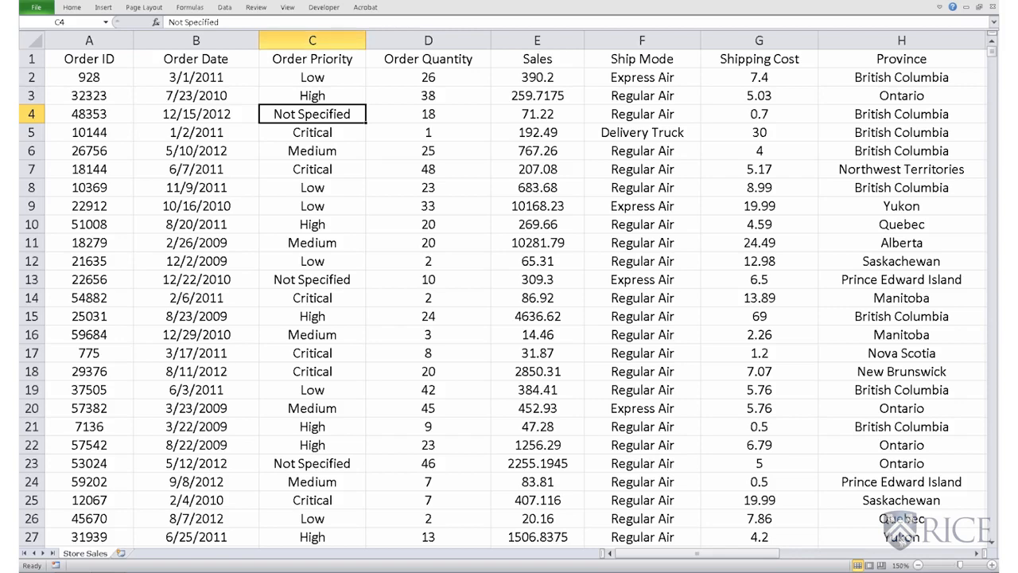
click(327, 170)
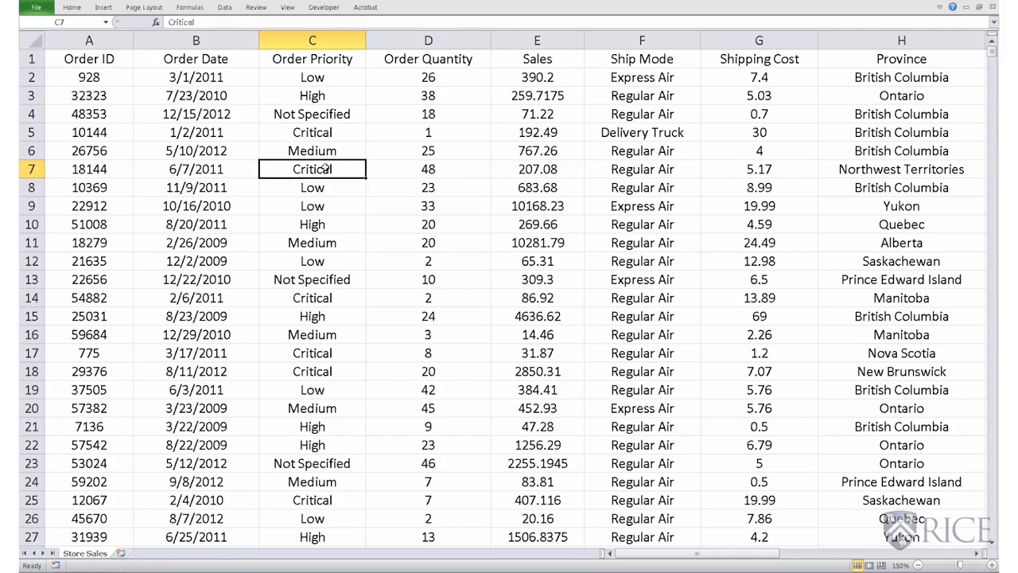
click(340, 97)
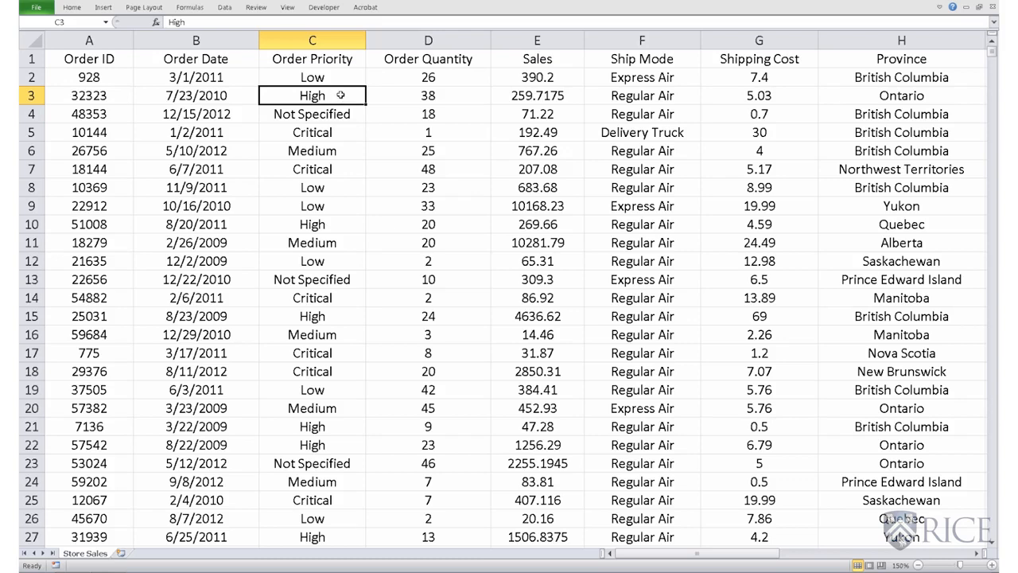
Insert a blank column between Order Priority and Order Quantity and widen it
click(406, 41)
right_click(406, 42)
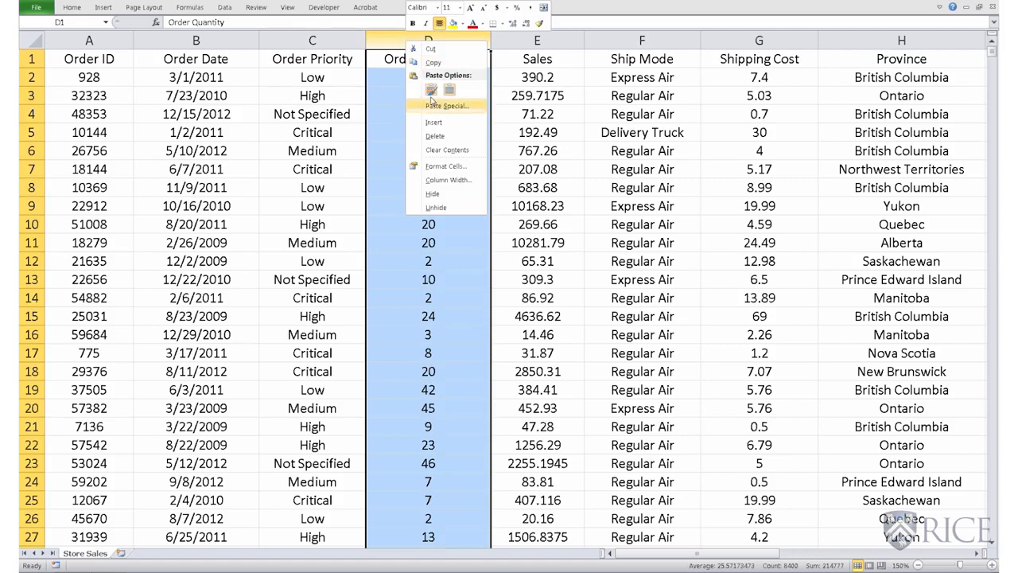
click(433, 122)
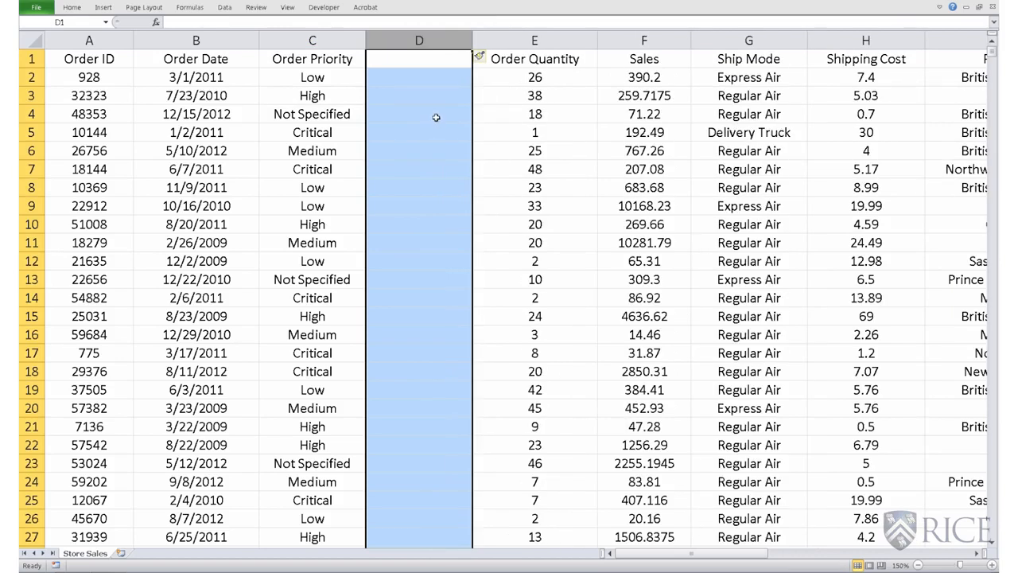
drag(472, 41, 521, 41)
Enter the header Priority Star Rating in cell D1
double_click(440, 57)
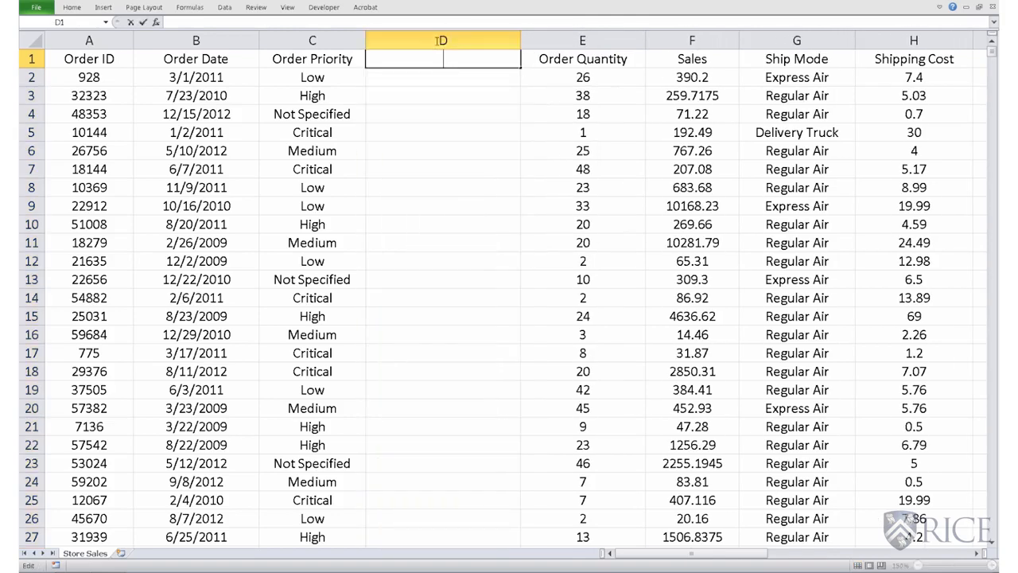
text(Priori)
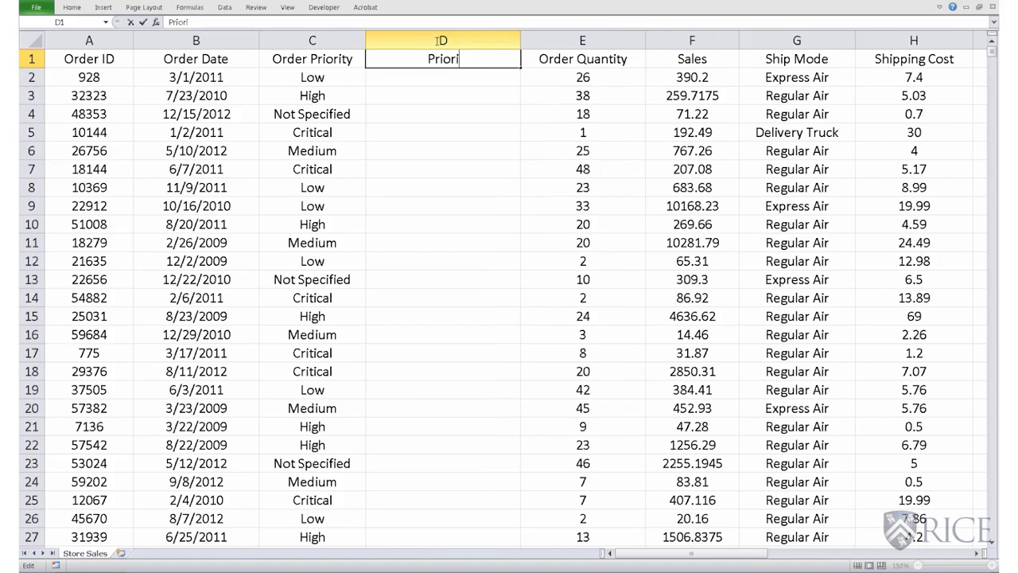
text(ty Star)
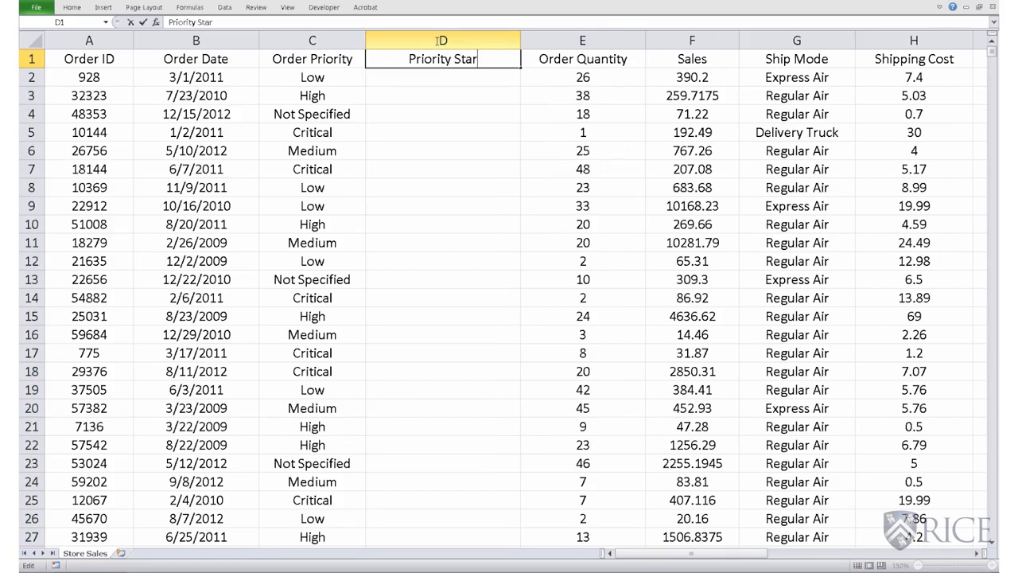
text( Rating)
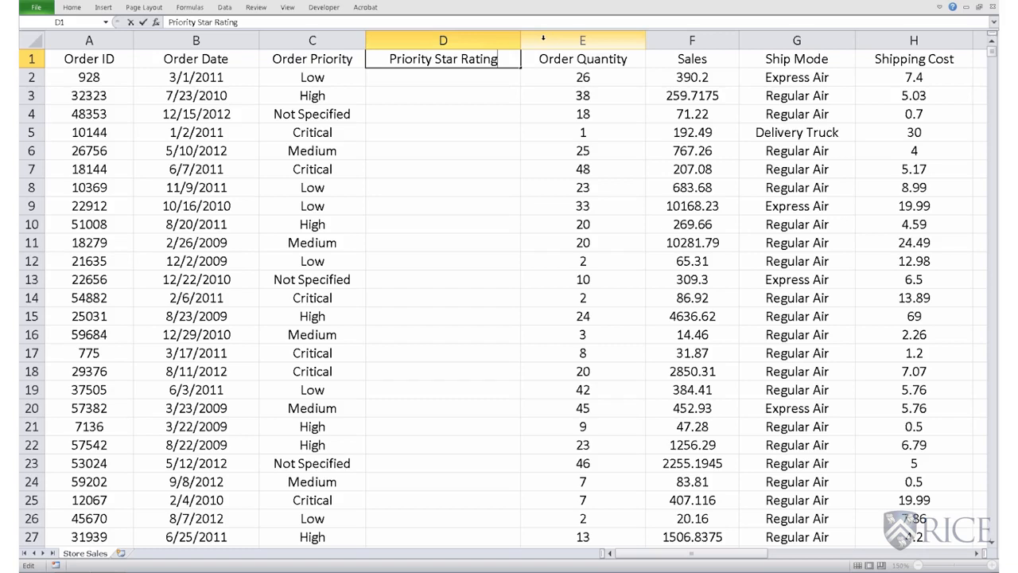
Insert three blank columns before the Order Quantity column
click(544, 37)
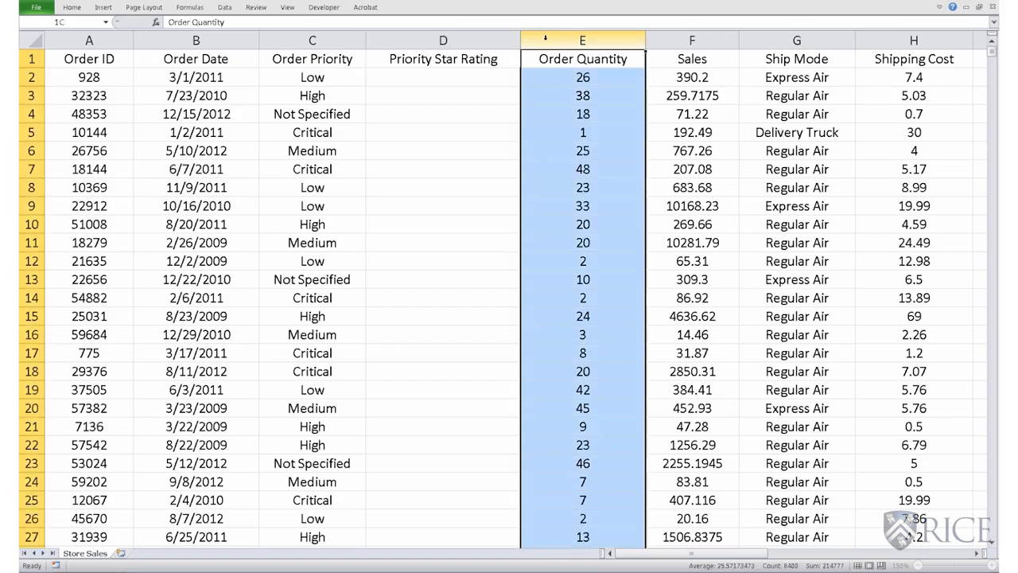
drag(623, 37, 761, 34)
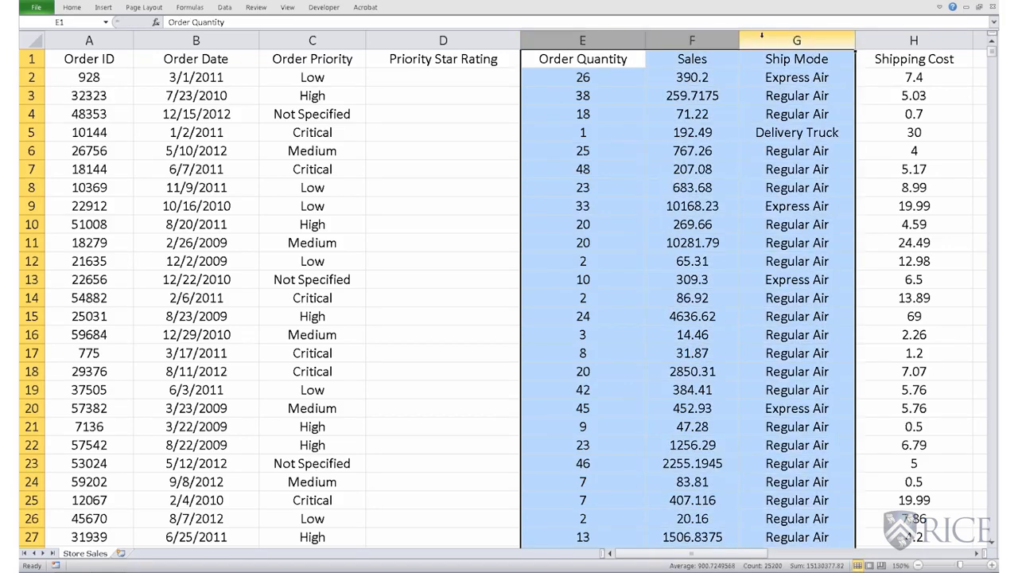
right_click(761, 35)
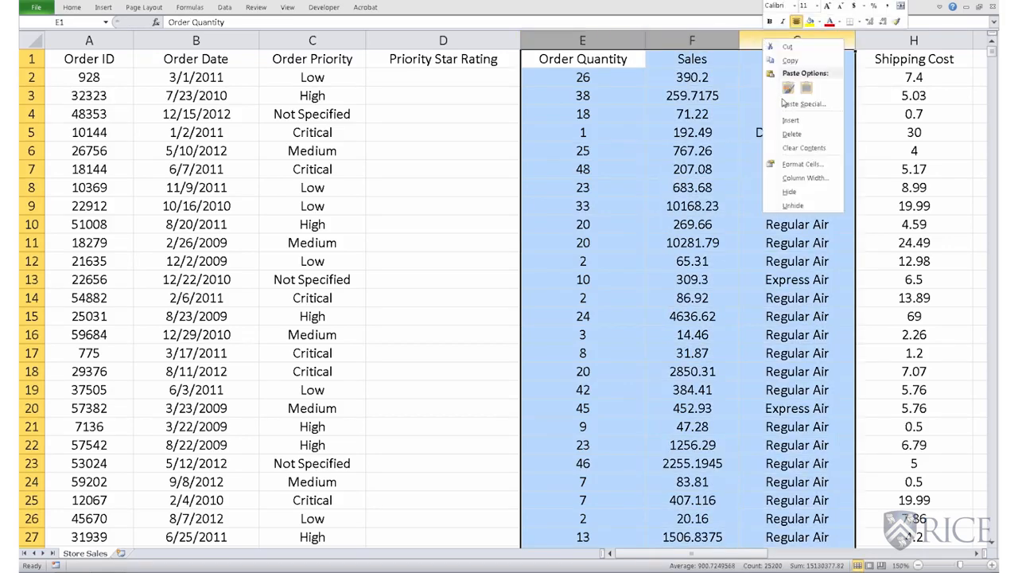
click(795, 123)
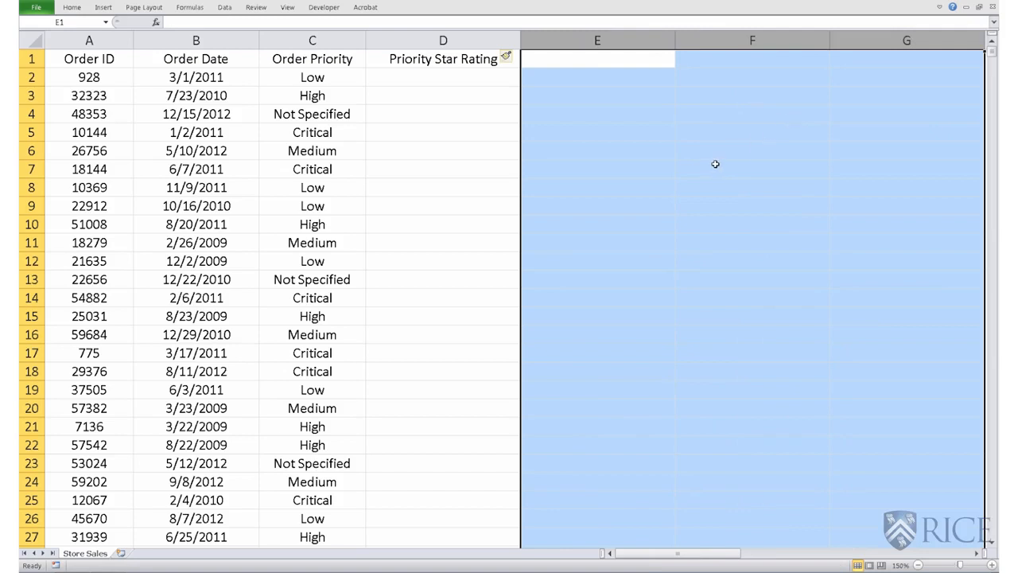
click(632, 150)
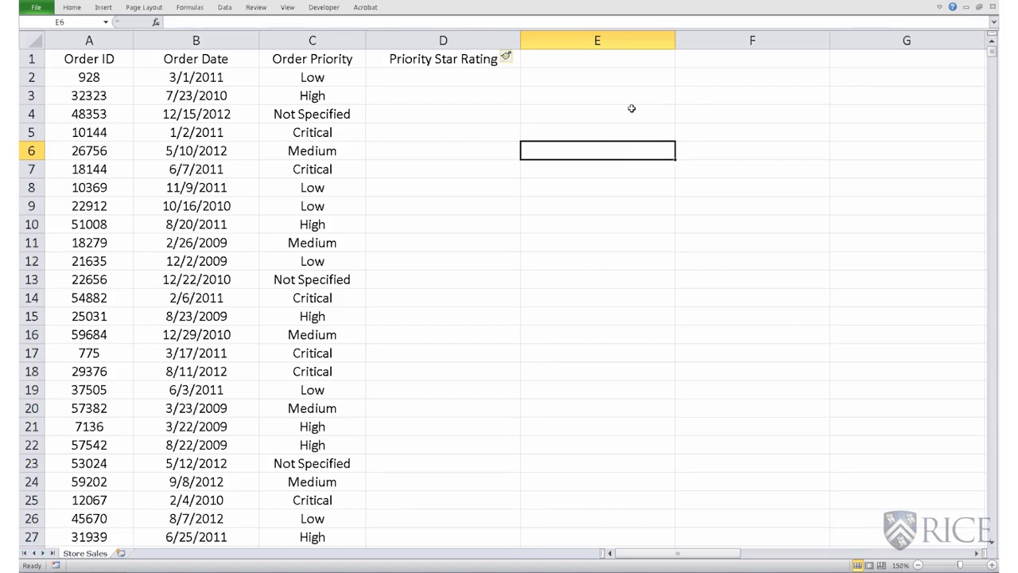
List the order priorities Low, Medium, High, Critical and Not Specified in cells E6 to E10
click(295, 39)
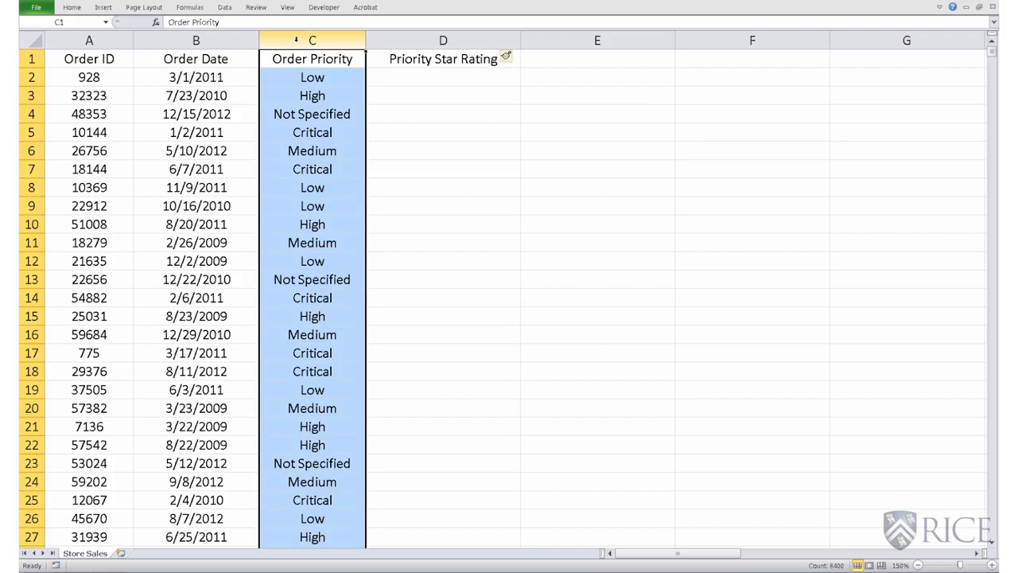
click(621, 150)
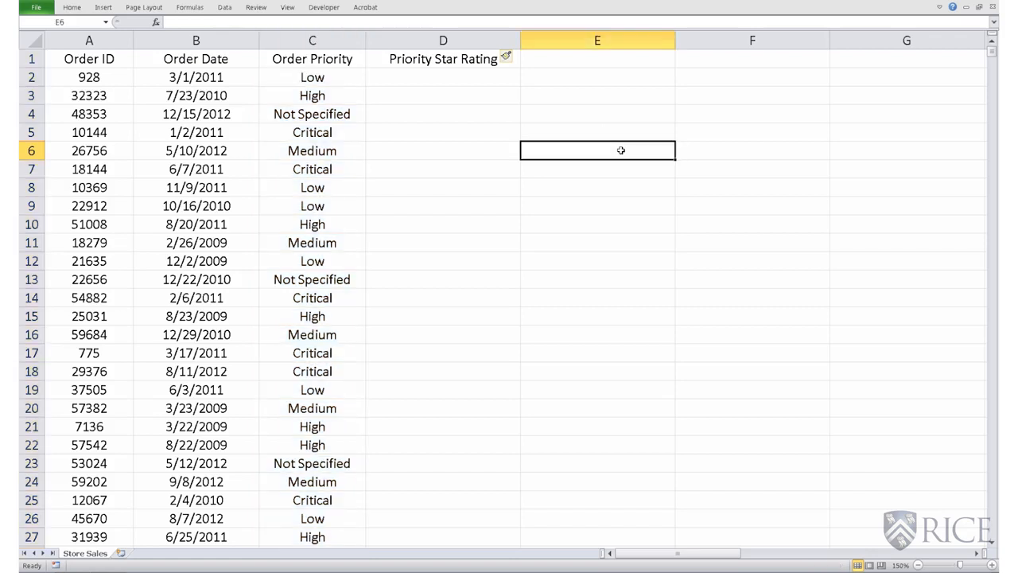
text(Low)
key(Return)
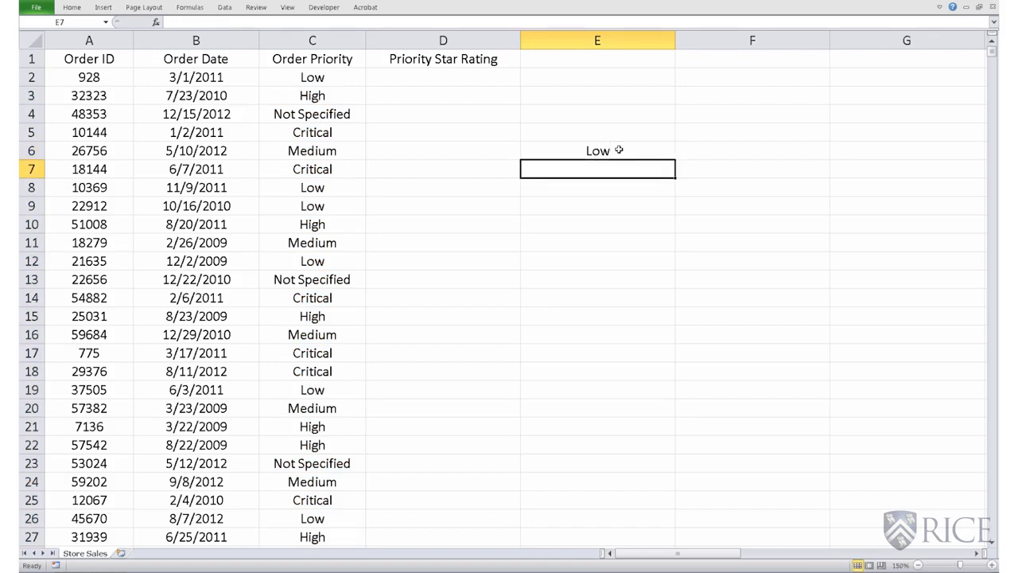
text(Medium)
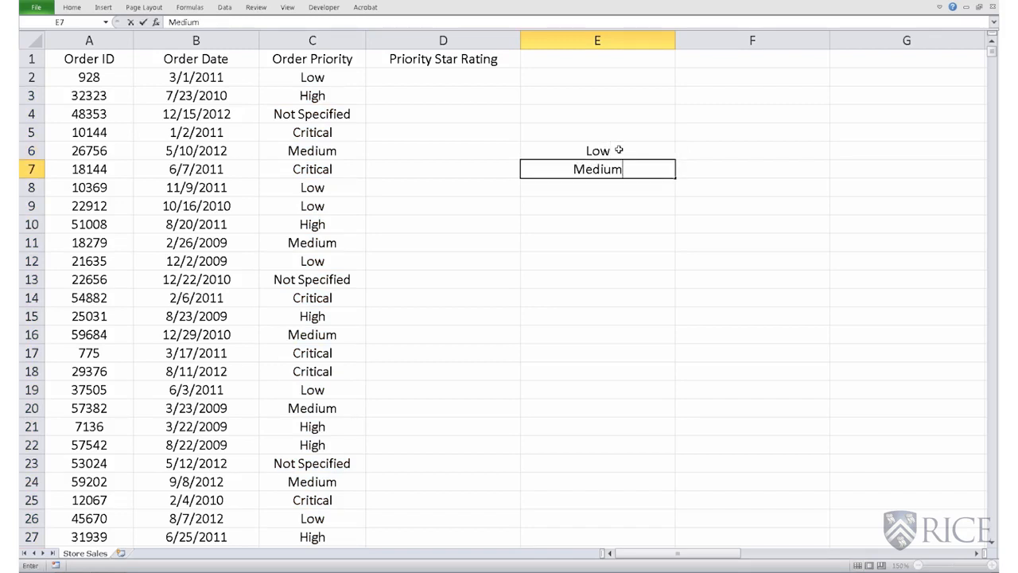
key(Return)
text(High)
key(Return)
text(Critical)
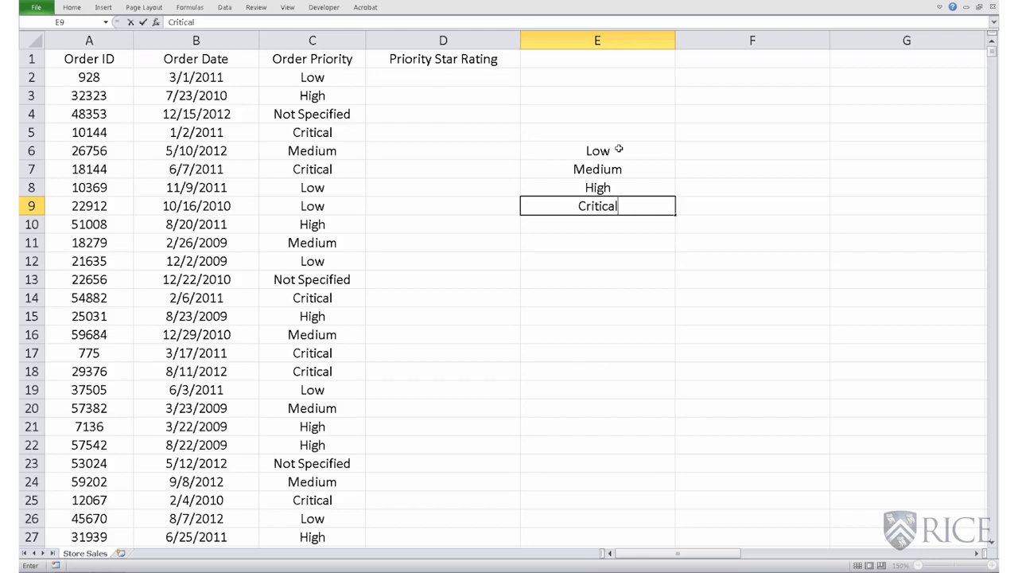
key(Return)
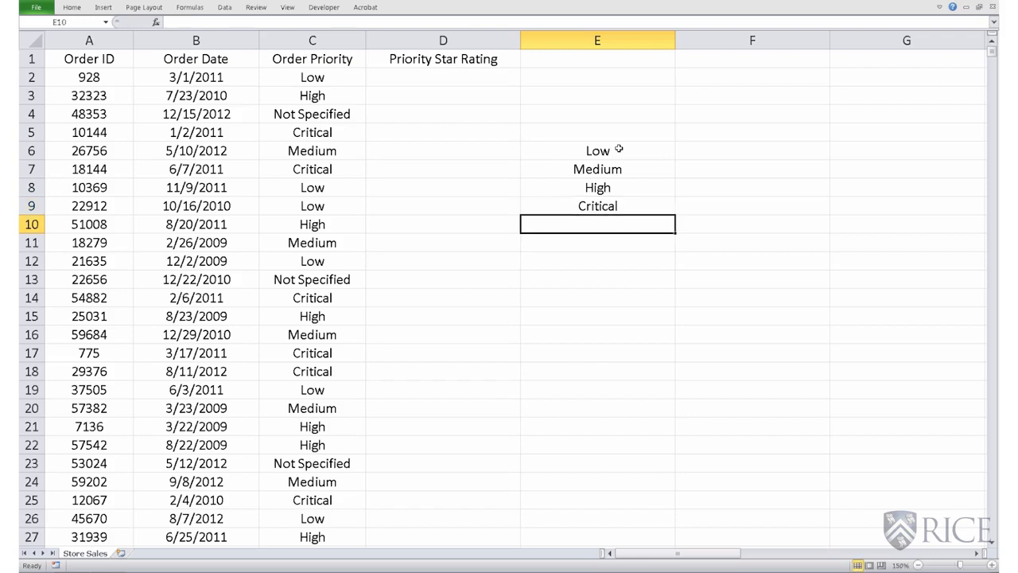
text(Not )
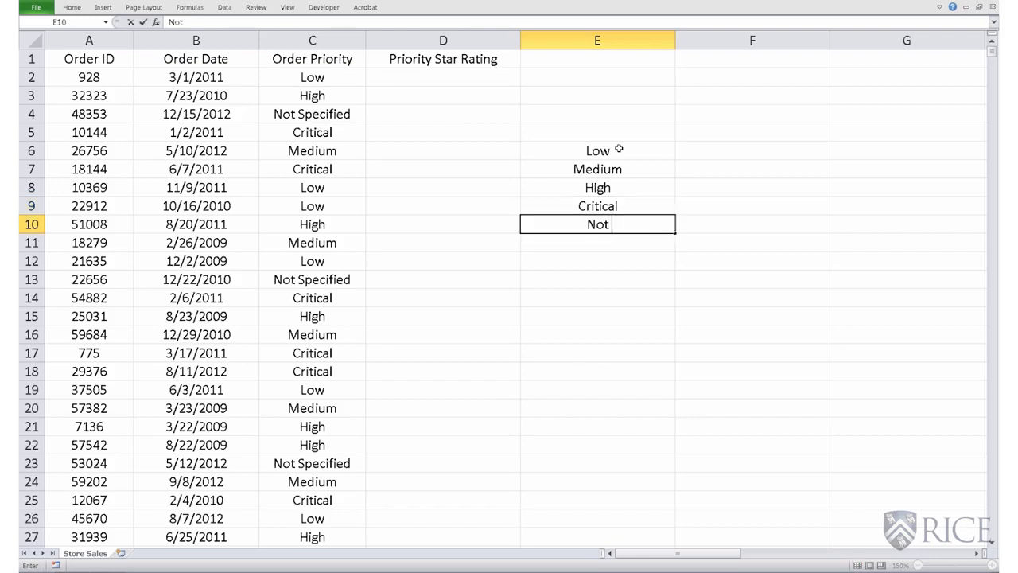
text(Specified)
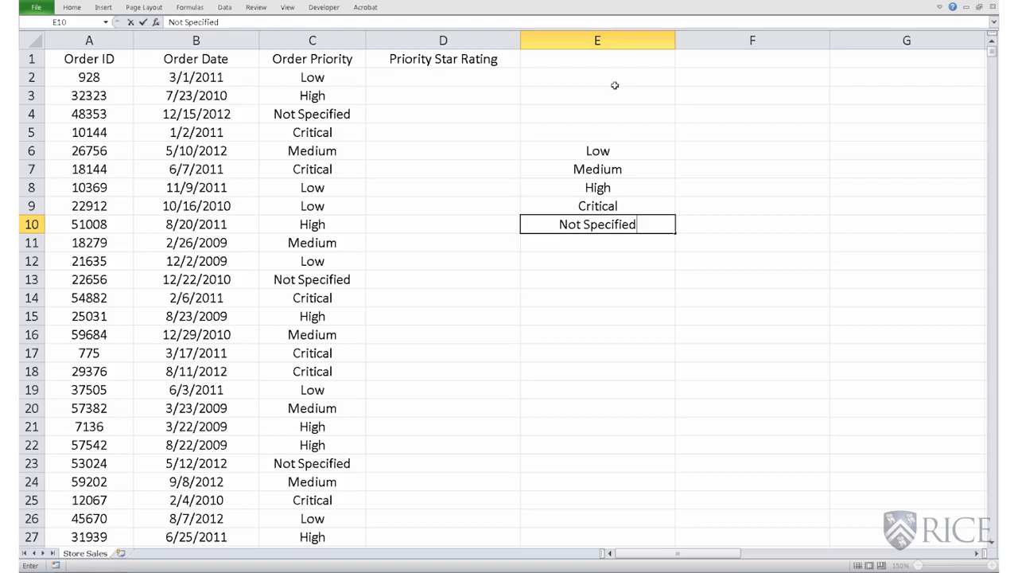
drag(623, 151, 624, 225)
Enter star ratings beside the priorities in column F: *** for Critical, ** for High, and * for Medium, Low and Not Specified
click(725, 150)
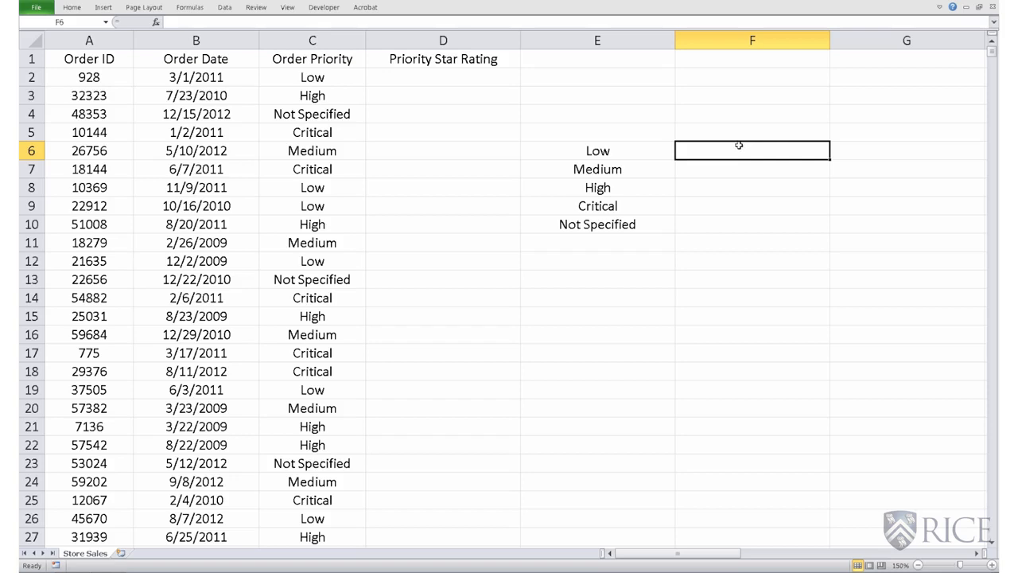
click(724, 204)
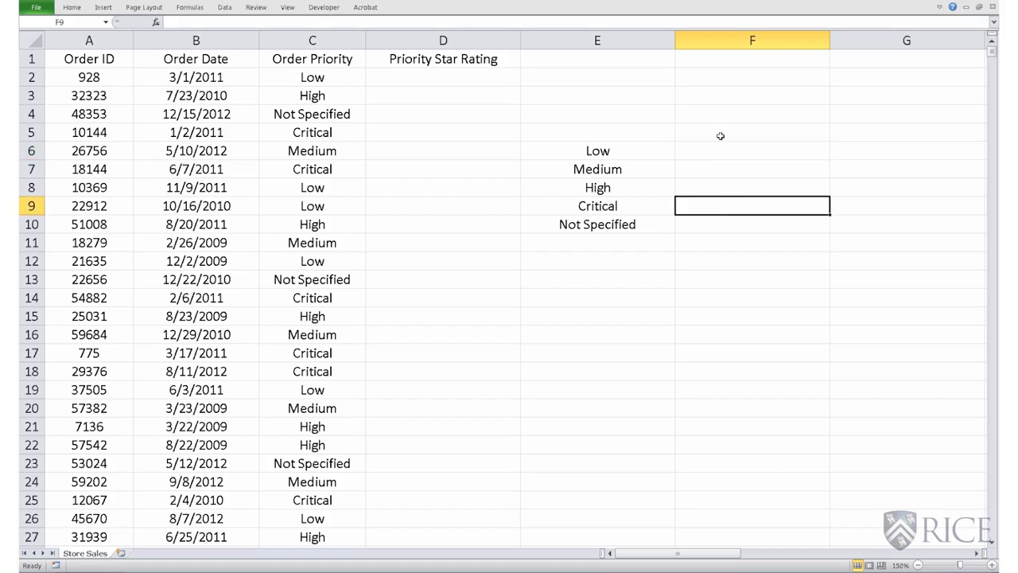
text(***)
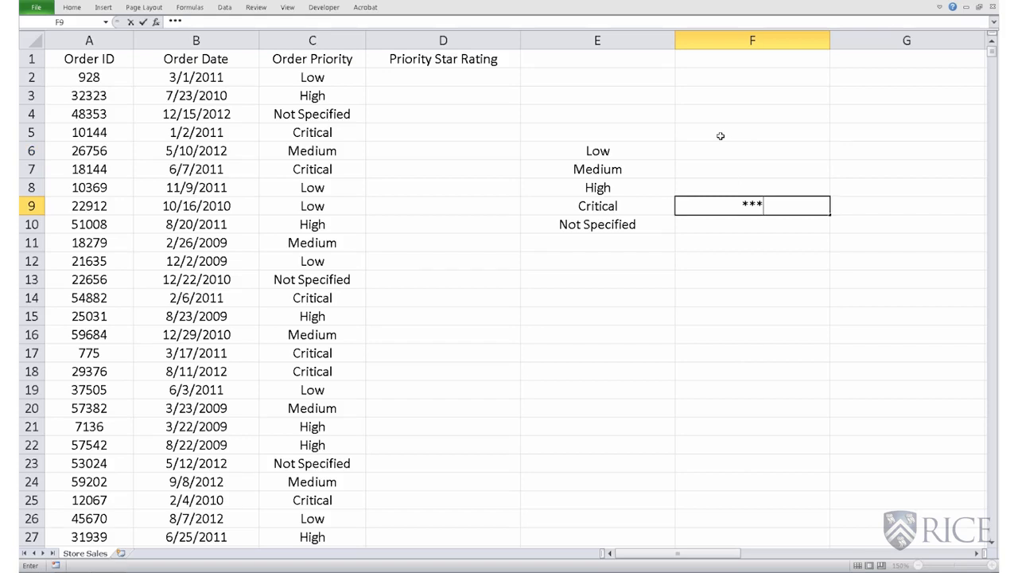
key(Up)
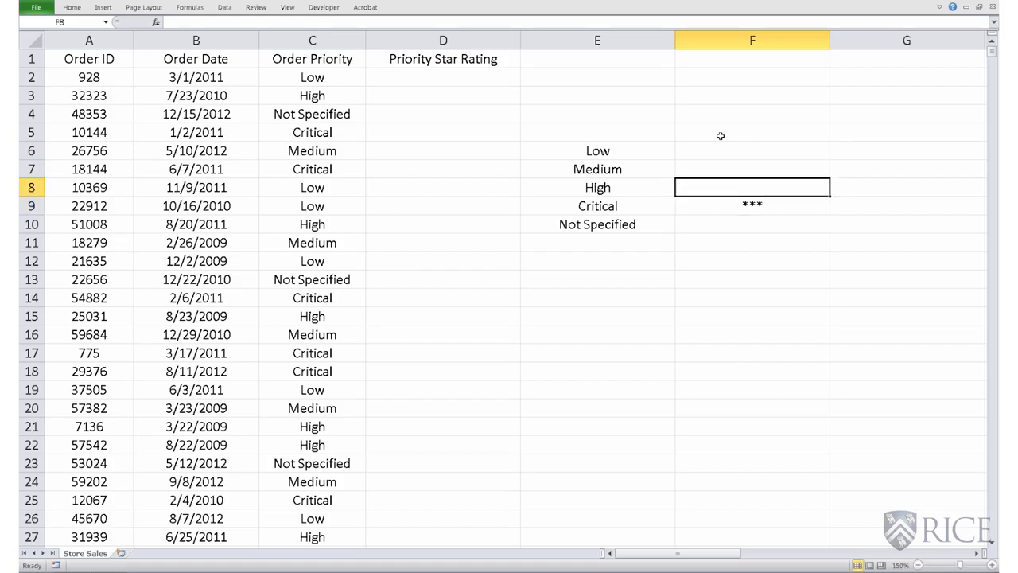
text(**)
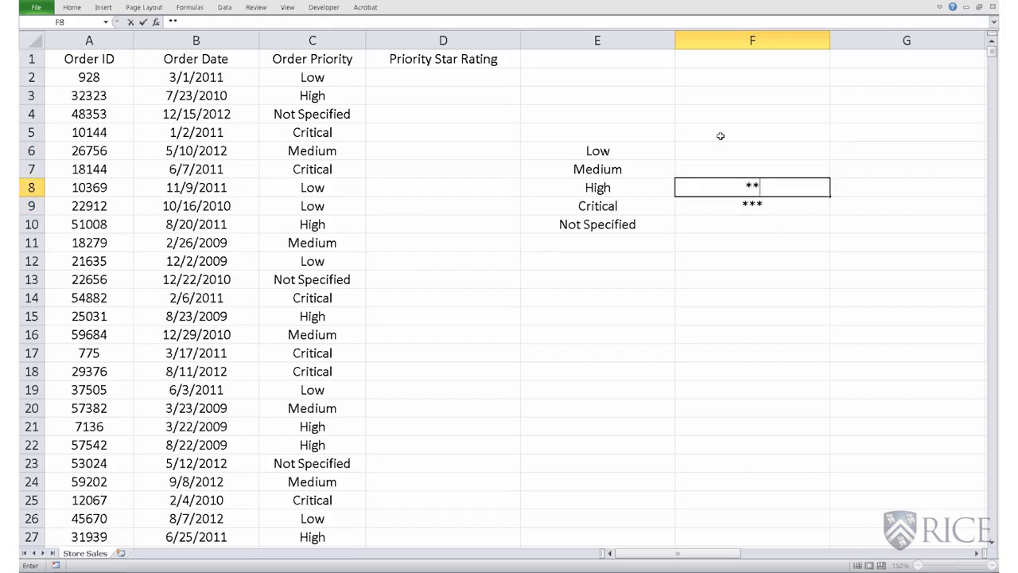
key(Up)
text(*)
key(Up)
text(*)
key(Down)
key(Down)
key(Down)
key(Down)
text(*)
click(619, 333)
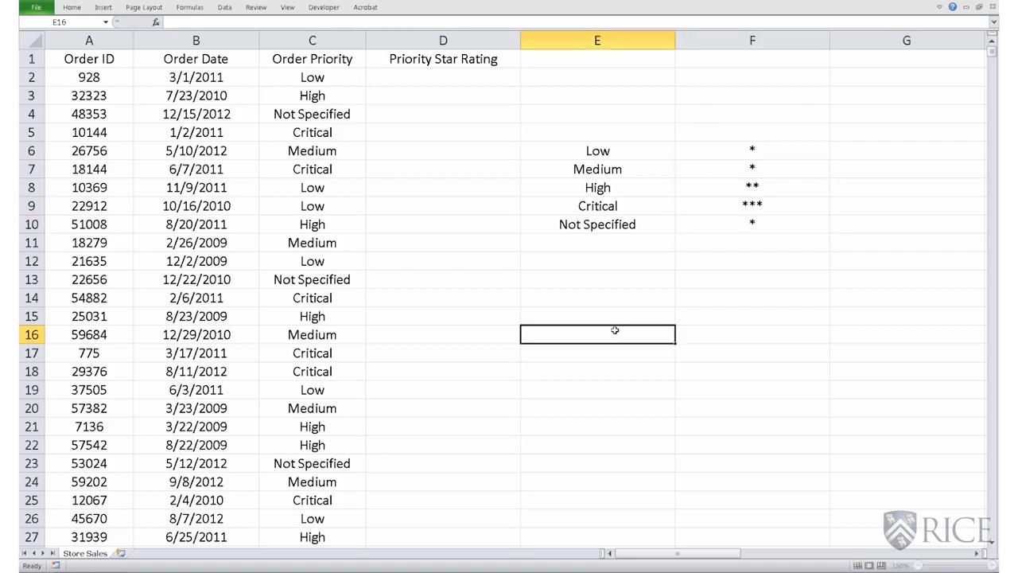
Sort the priority and star rating table in E6:F10 by column E values in A to Z order, without headers
drag(593, 148, 739, 225)
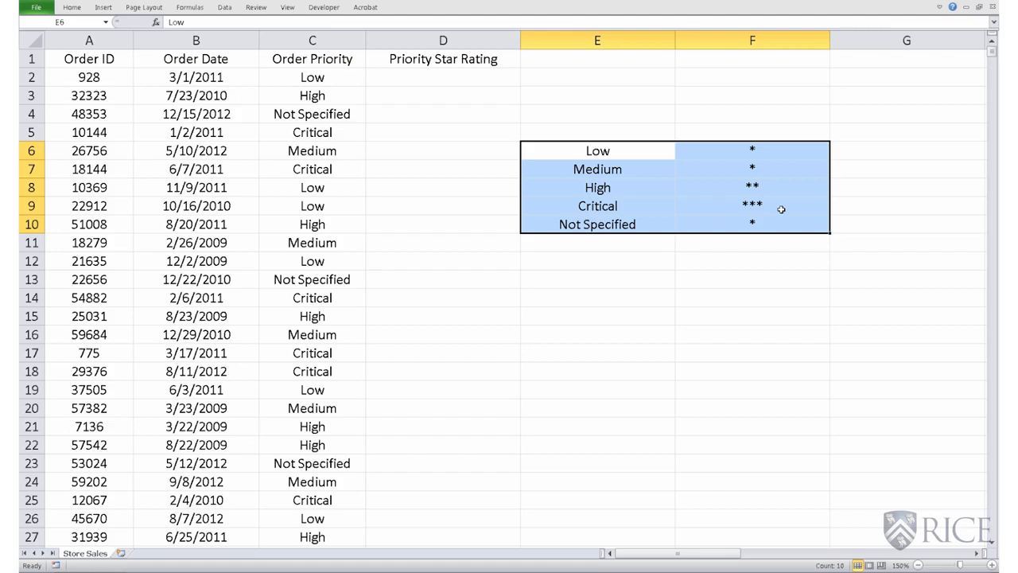
drag(610, 151, 609, 220)
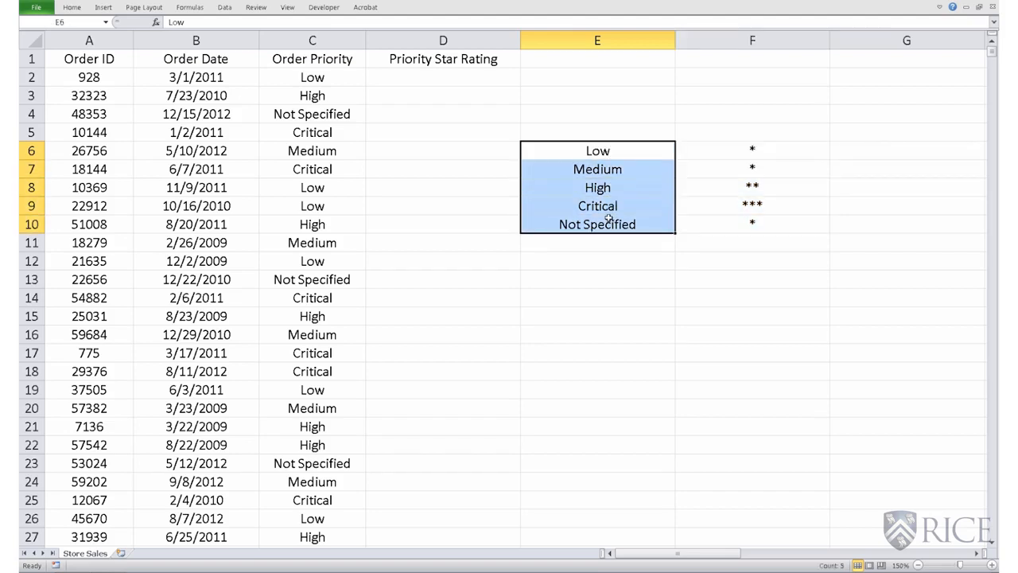
drag(618, 148, 736, 216)
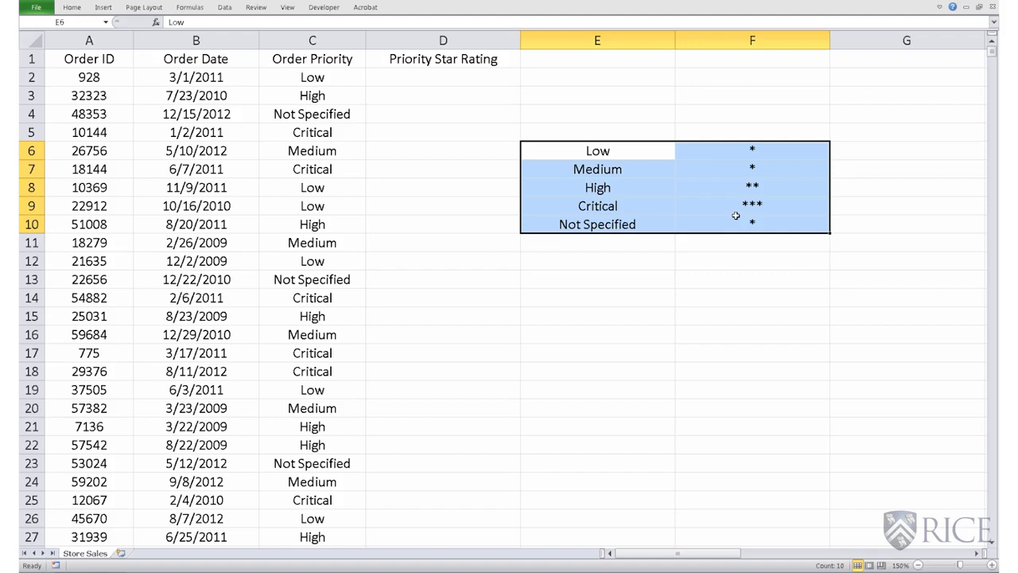
click(221, 8)
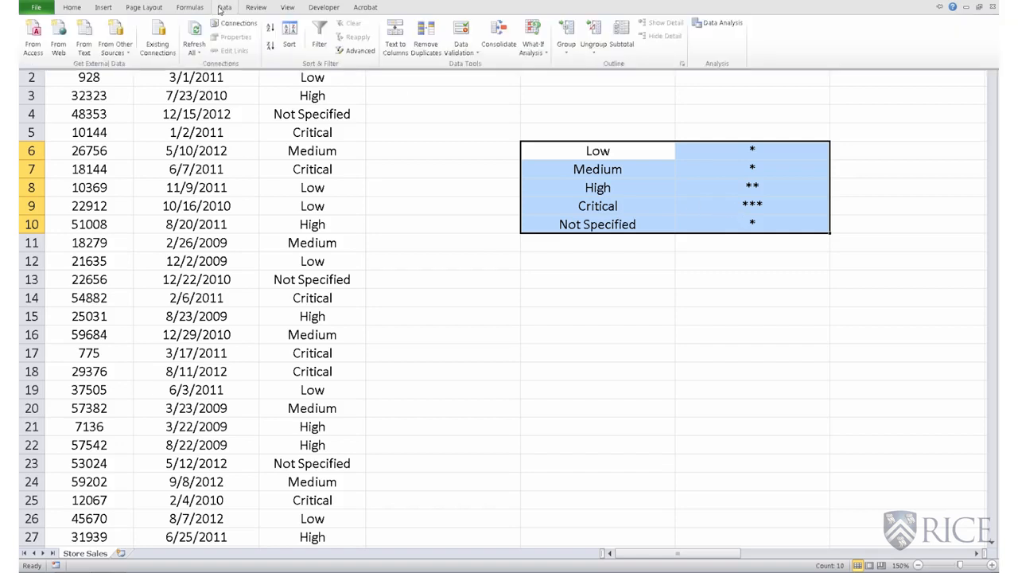
click(289, 44)
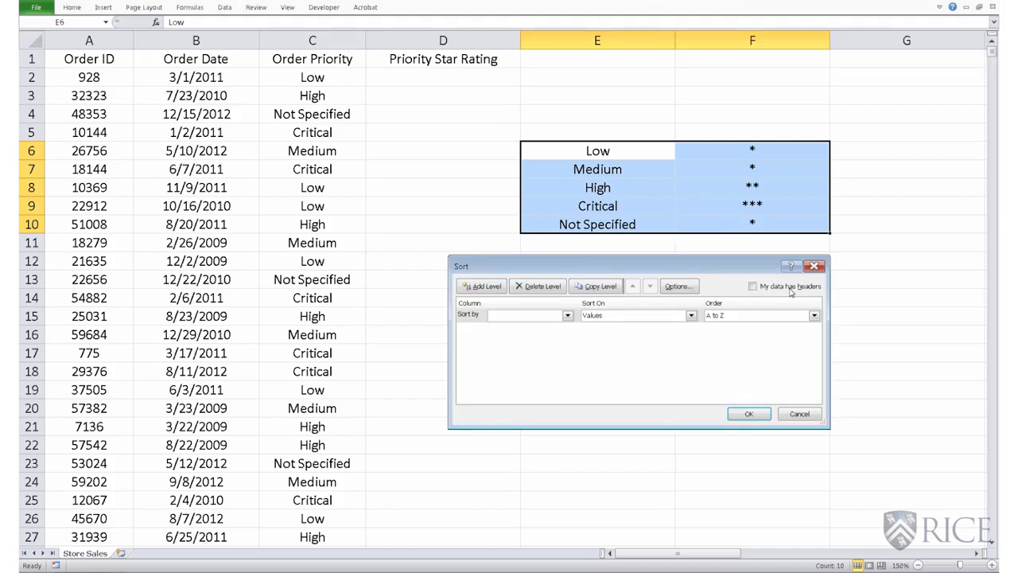
click(567, 315)
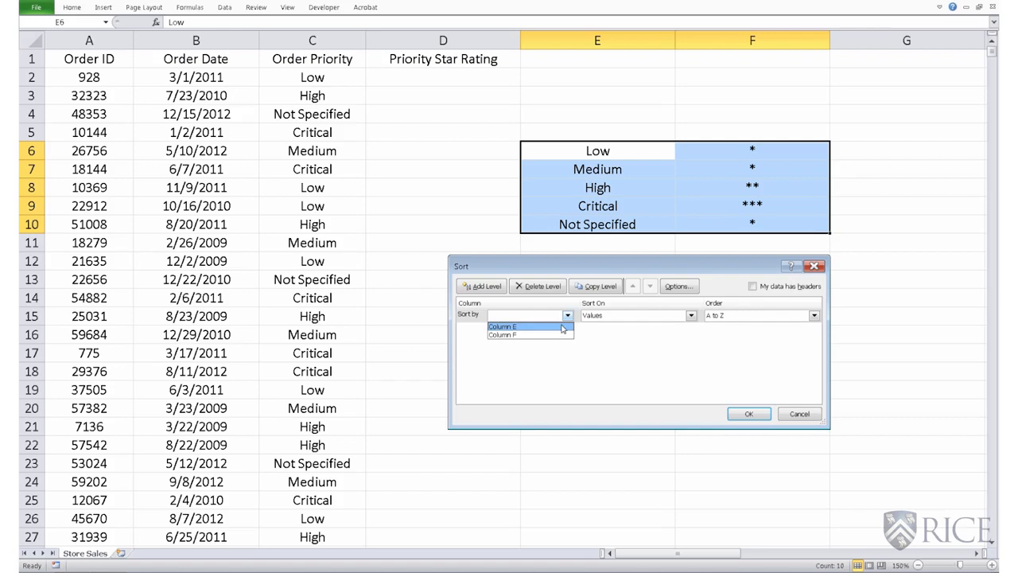
click(562, 328)
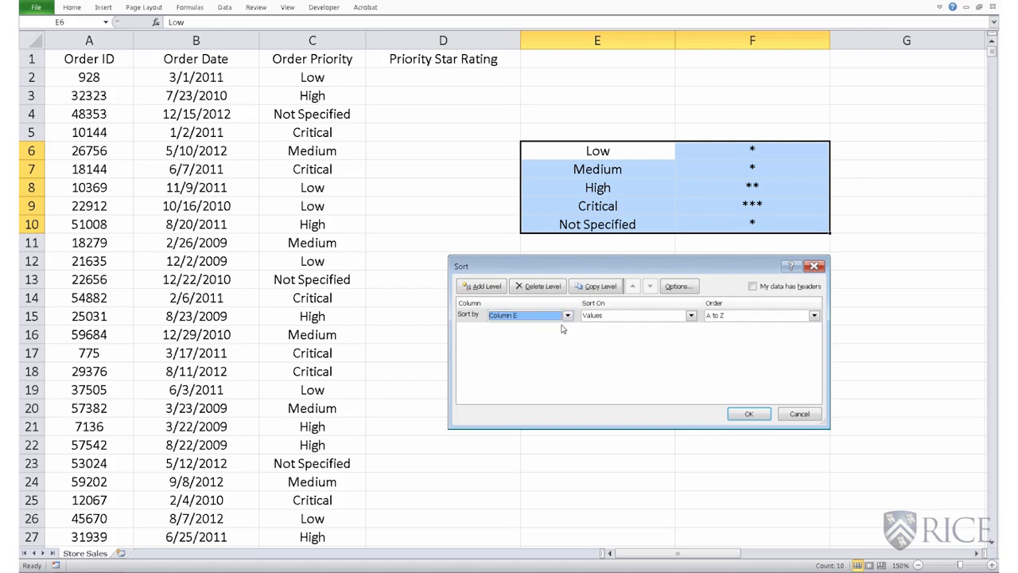
click(754, 415)
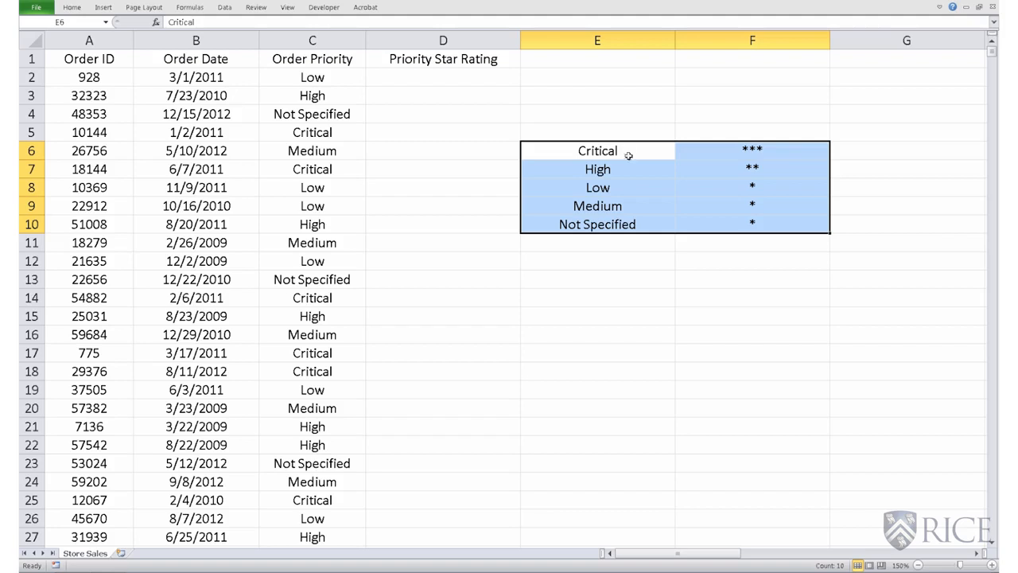
Begin a VLOOKUP formula in cell D2 with C2 as the lookup value and E6:F10 as the table array
click(451, 78)
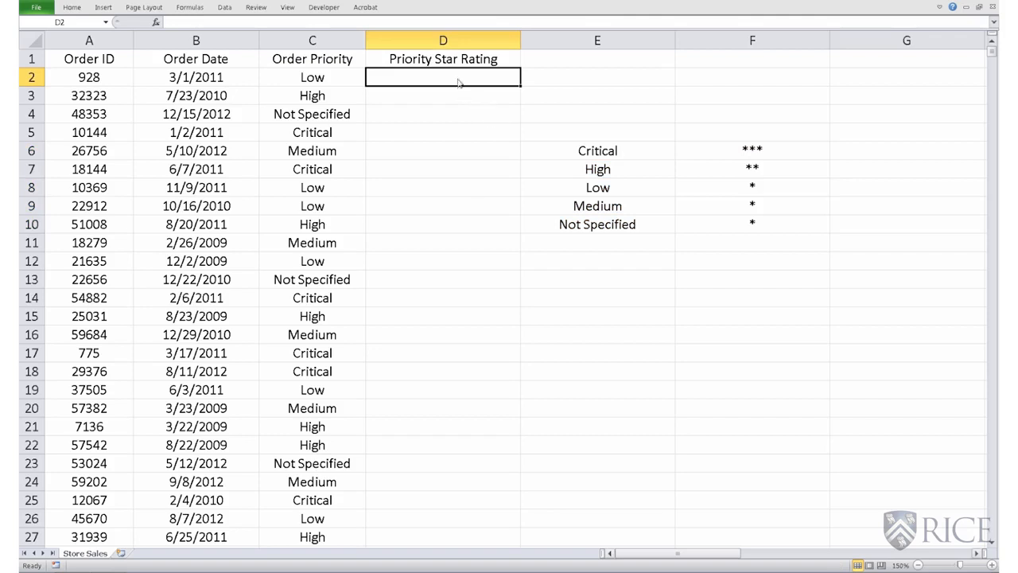
text(=)
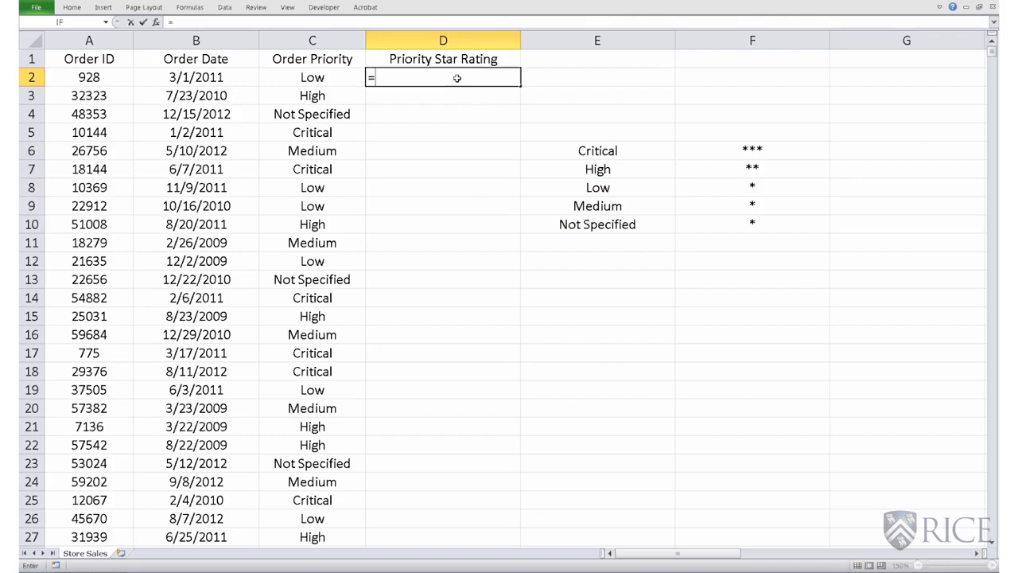
text(VLOO)
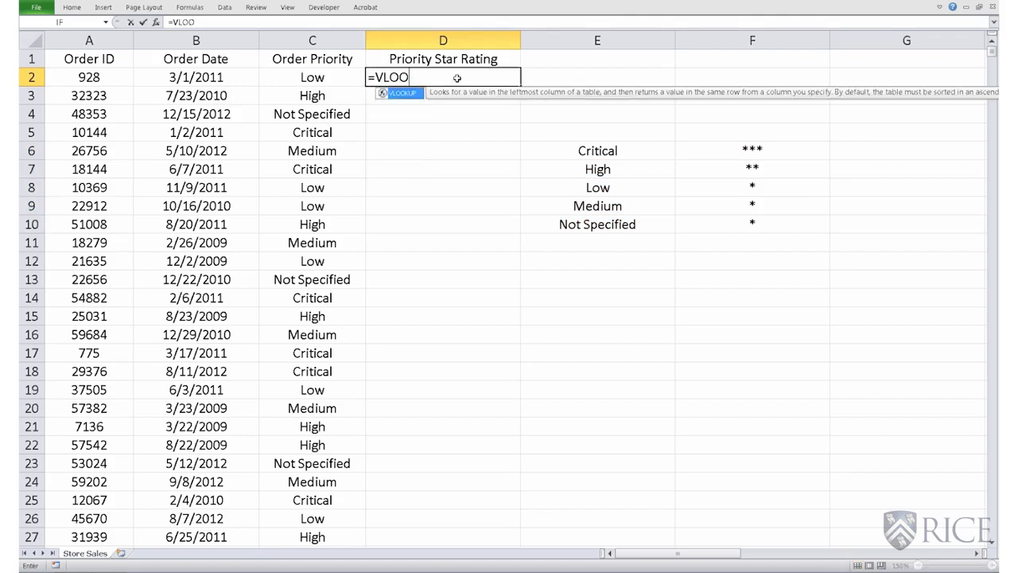
text(KUP()
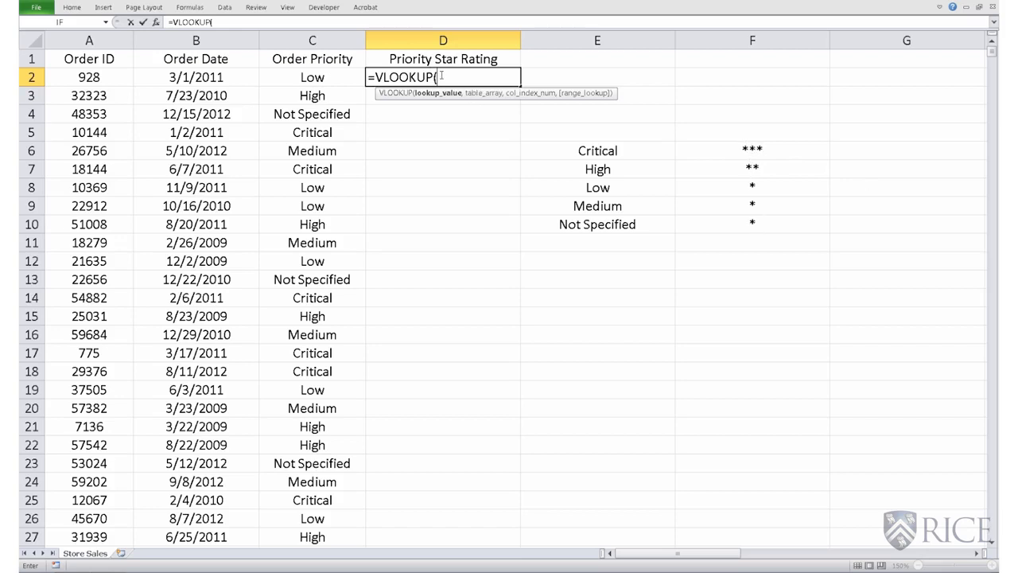
click(339, 79)
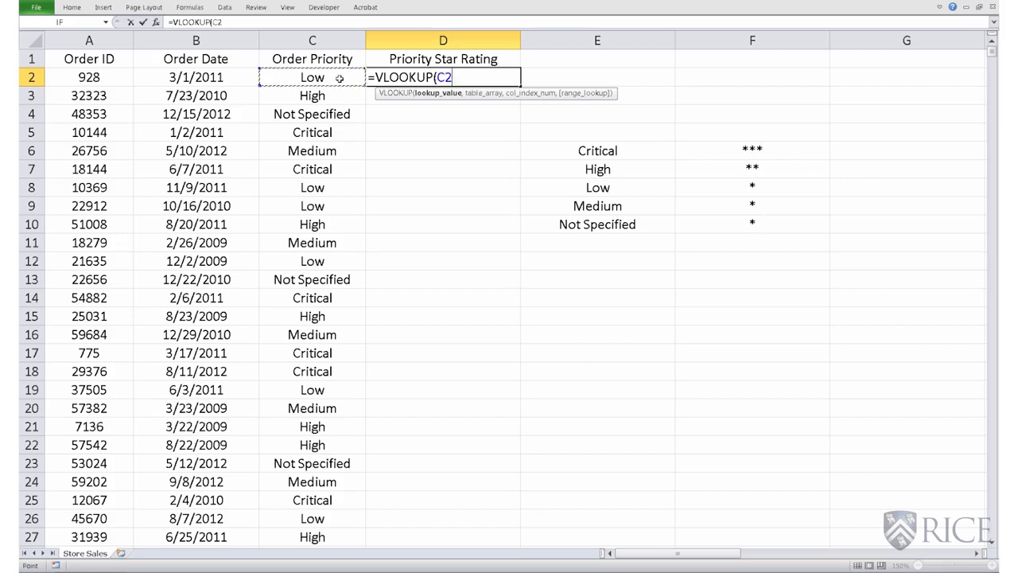
text(,)
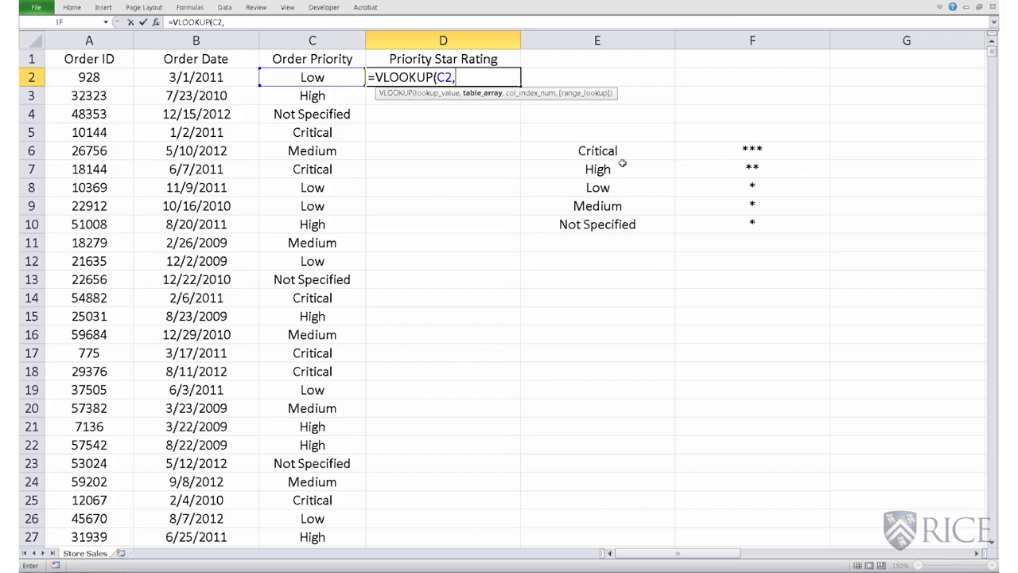
drag(611, 151, 750, 220)
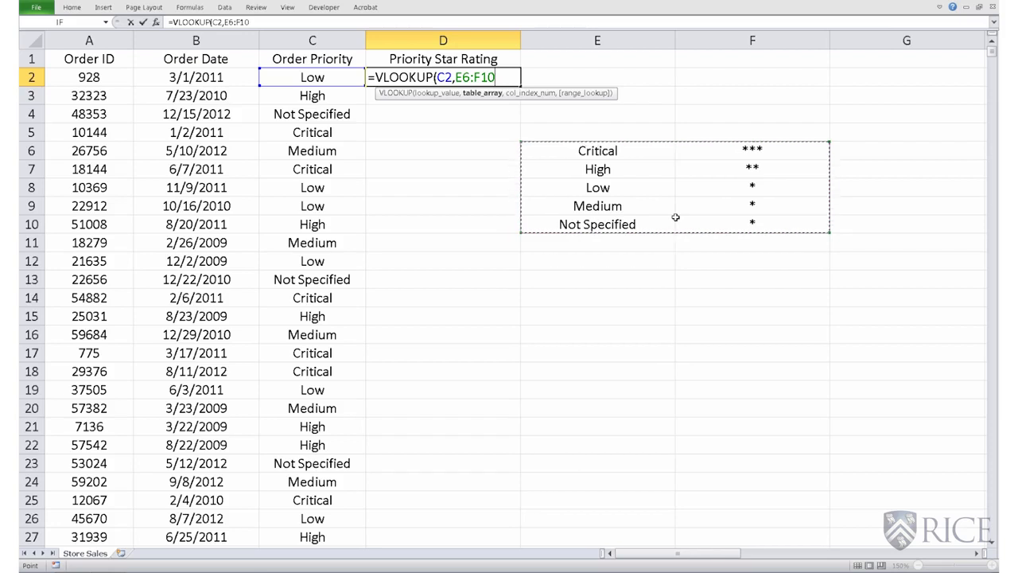
Make the table array in the D2 formula an absolute reference, $E$6:$F$10
click(457, 77)
text($)
key(Right)
text($)
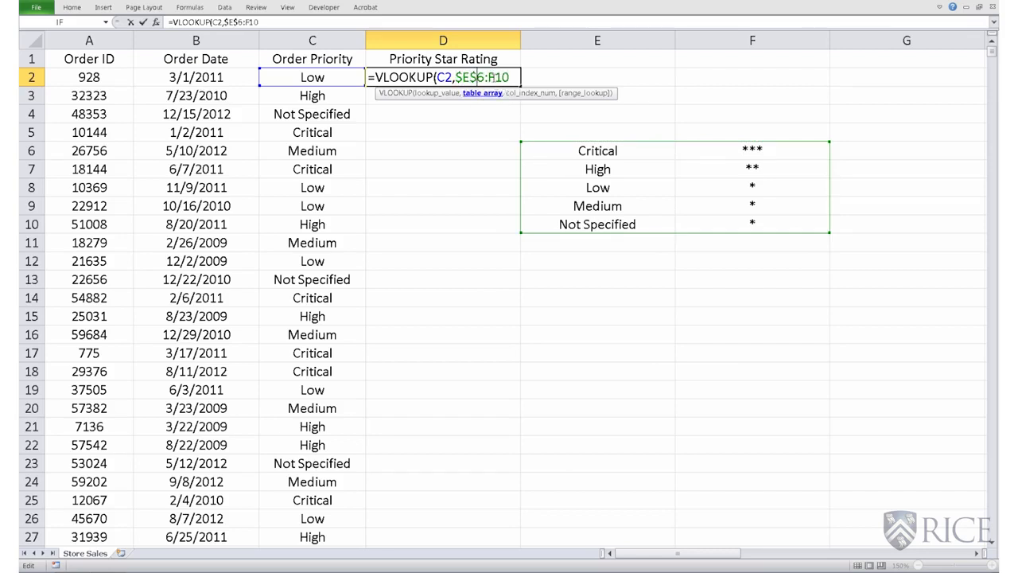
key(Right)
key(Right)
text($)
key(Right)
text($)
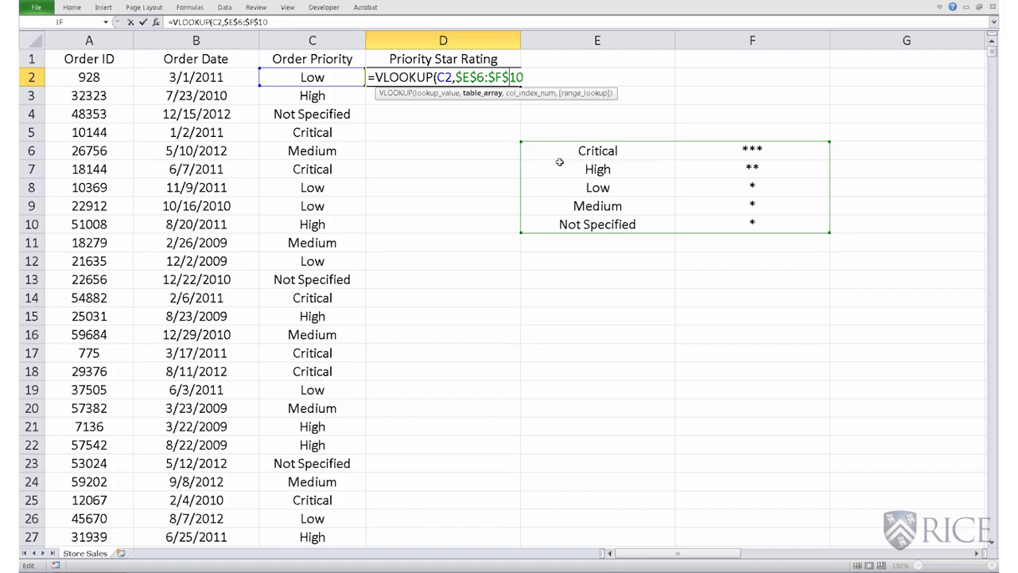
Complete the D2 formula with column index 2 and FALSE for an exact match, and check it against the table's Low row
text(,)
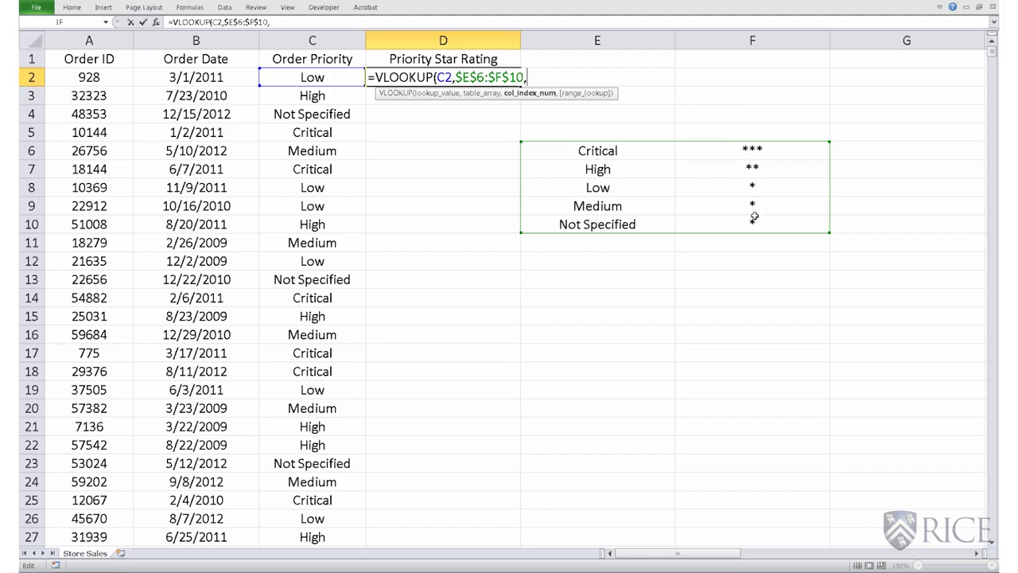
text(2)
text(,)
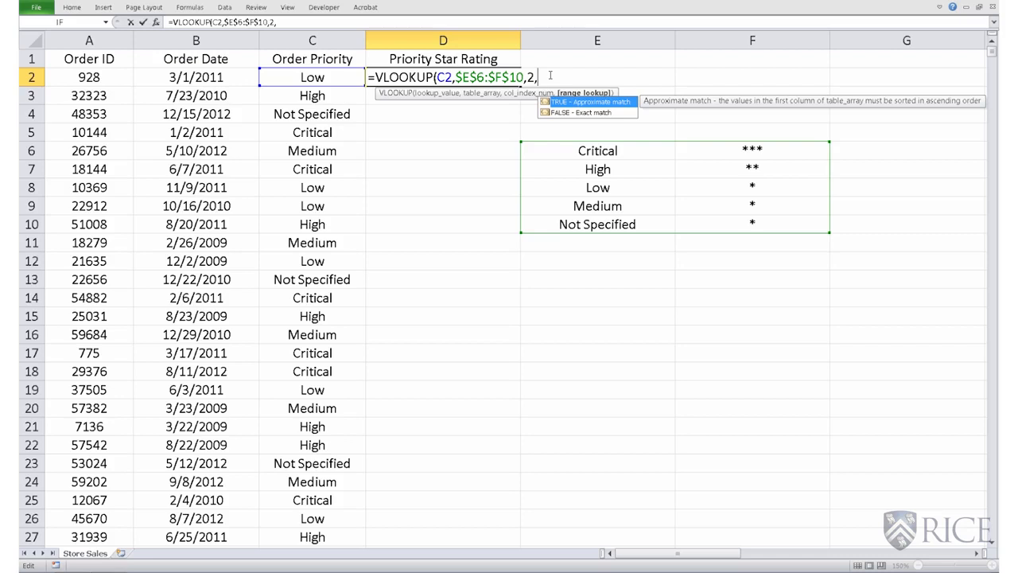
text(FALSE))
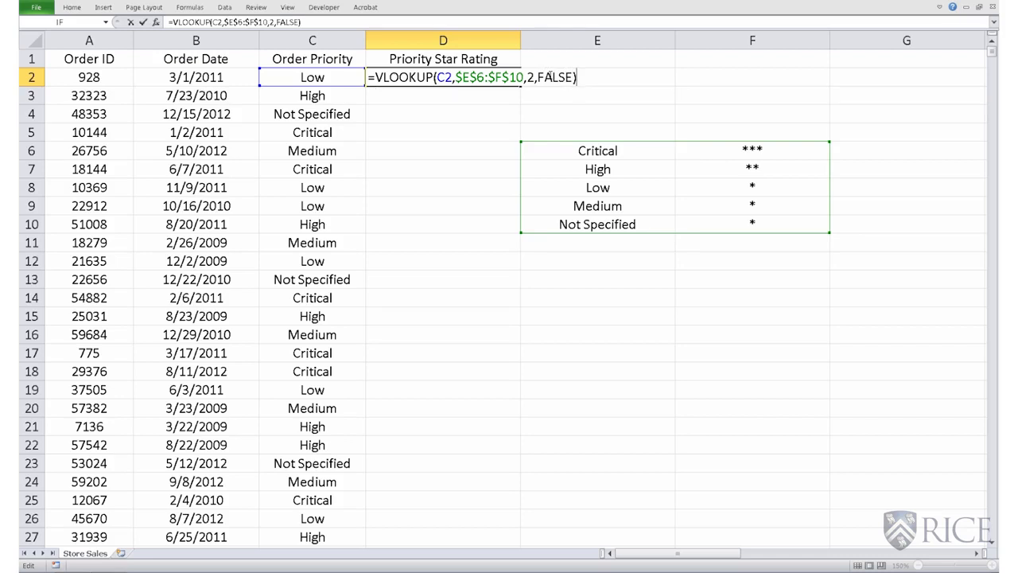
key(Return)
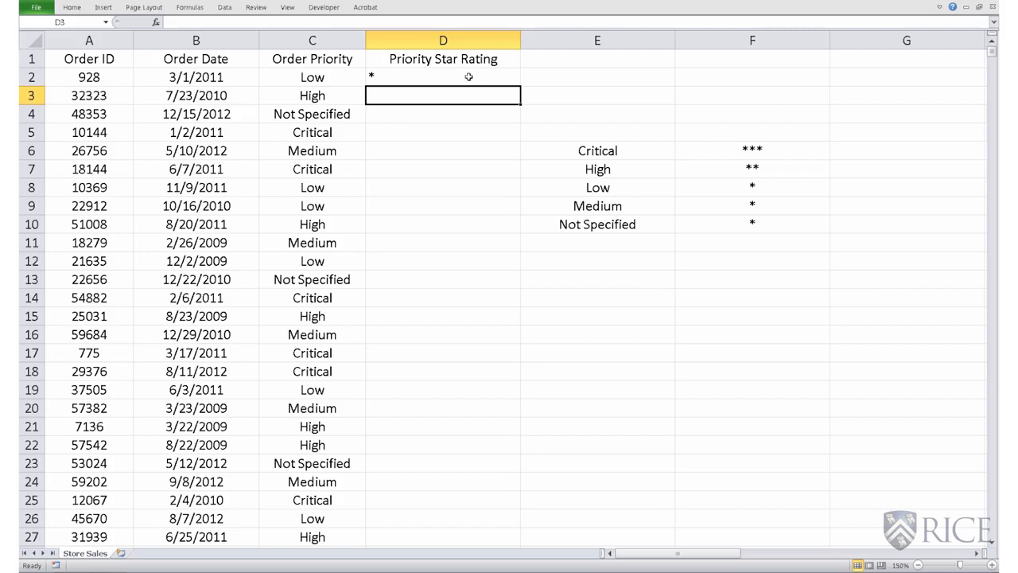
click(337, 74)
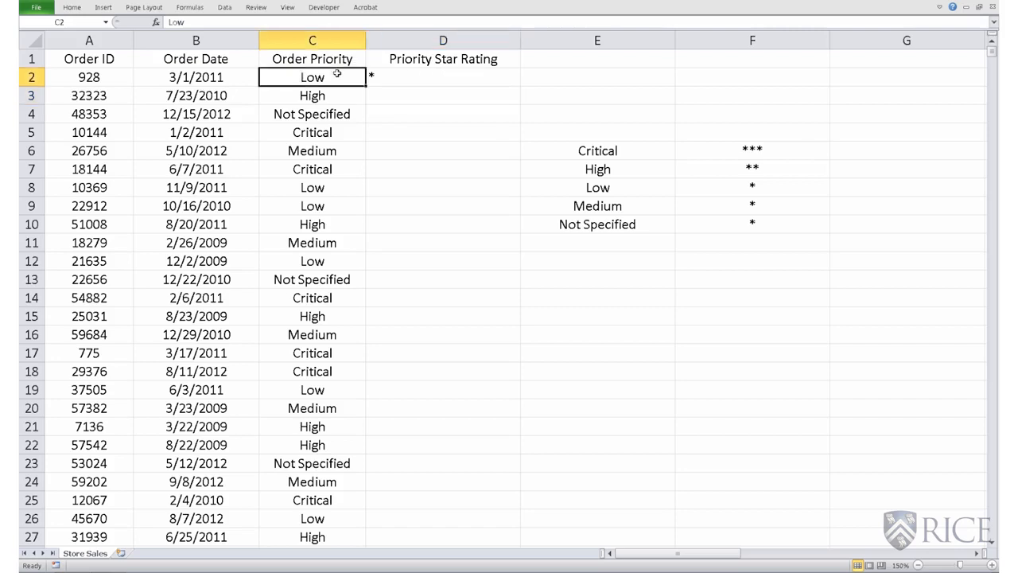
click(623, 190)
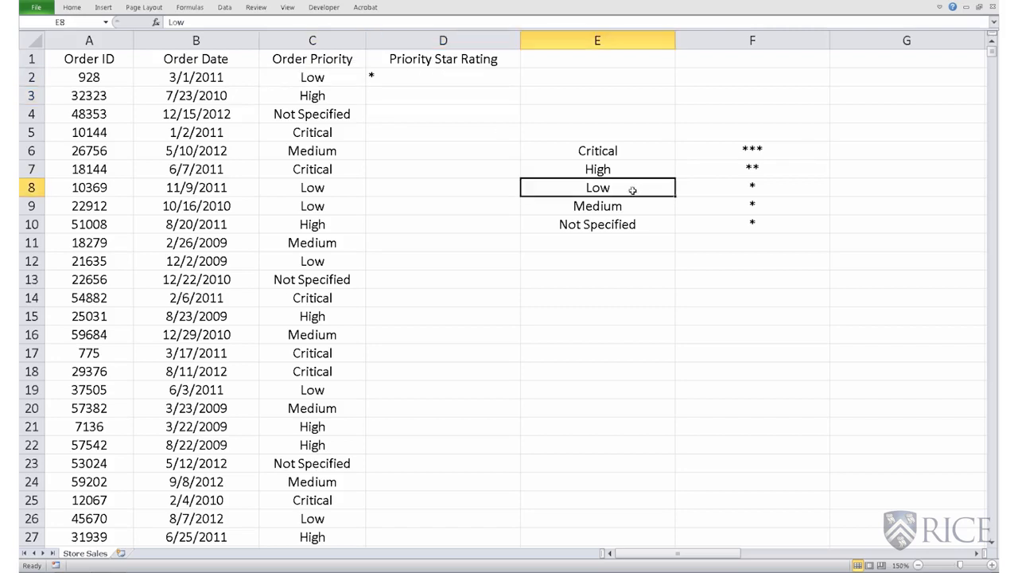
drag(622, 190, 716, 187)
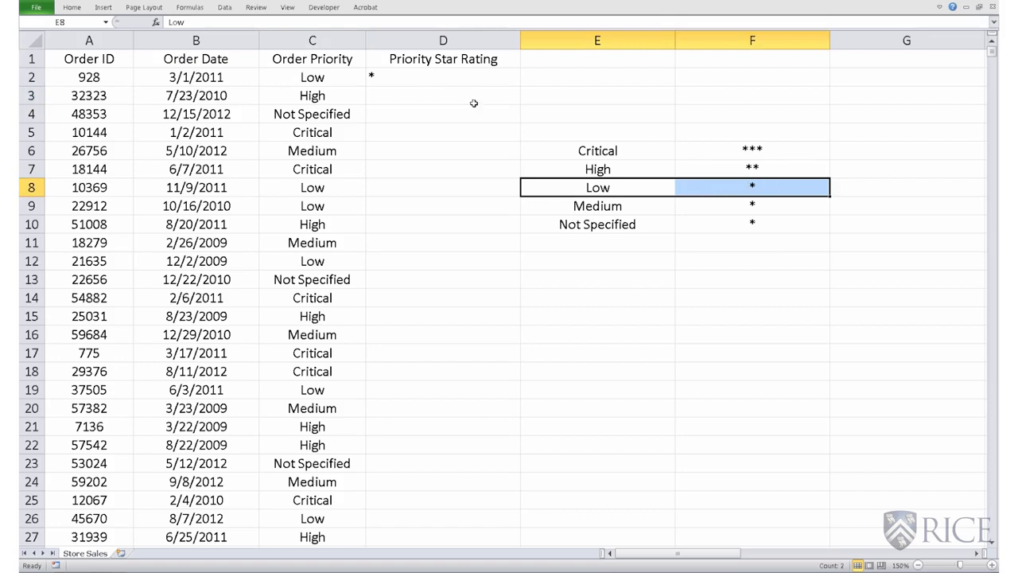
click(441, 79)
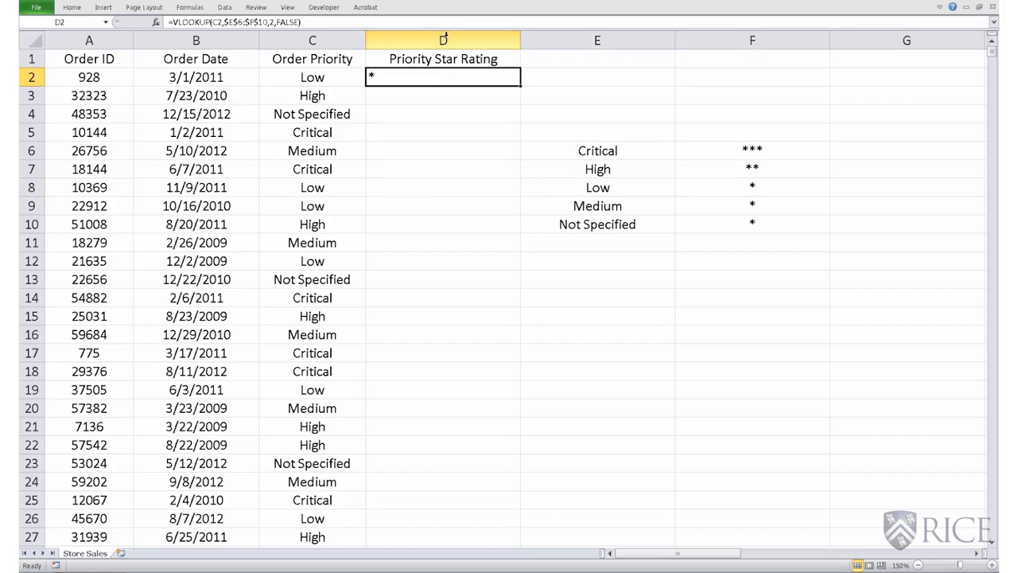
Center the contents of the whole Priority Star Rating column D
click(444, 38)
click(78, 8)
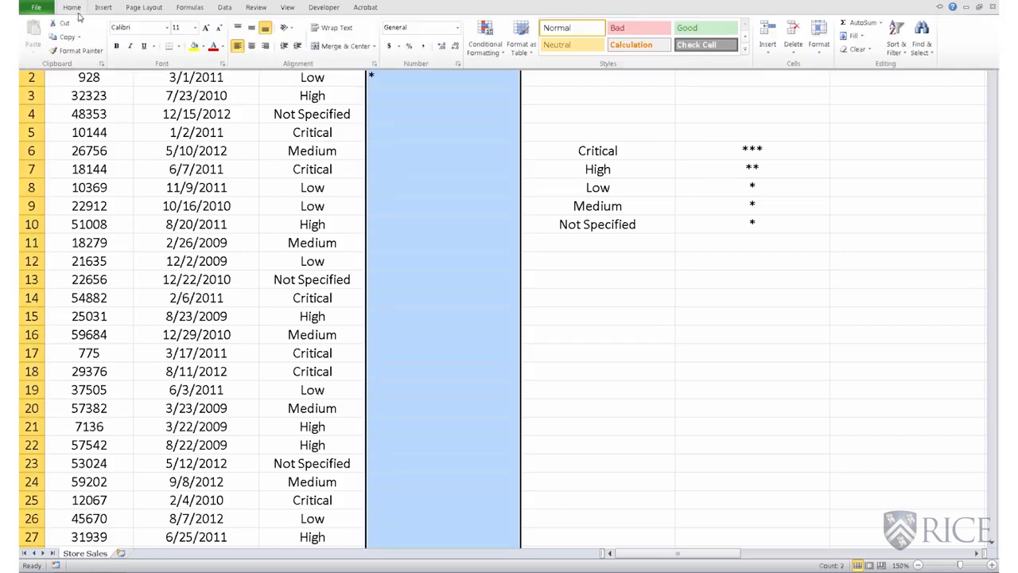
click(255, 46)
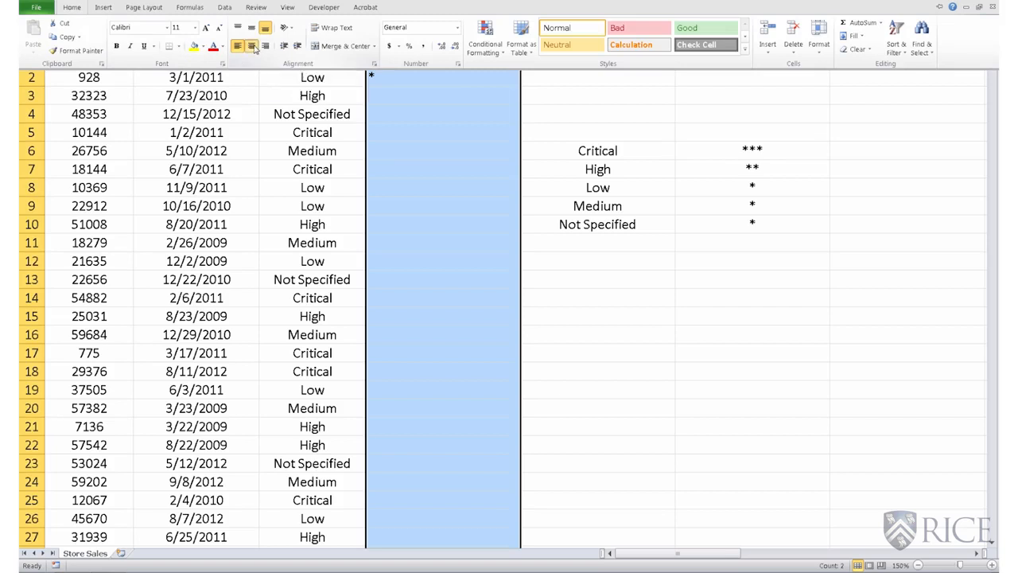
Copy the lookup formula from D2 to D3 and fill it down the rest of the Priority Star Rating column
click(460, 80)
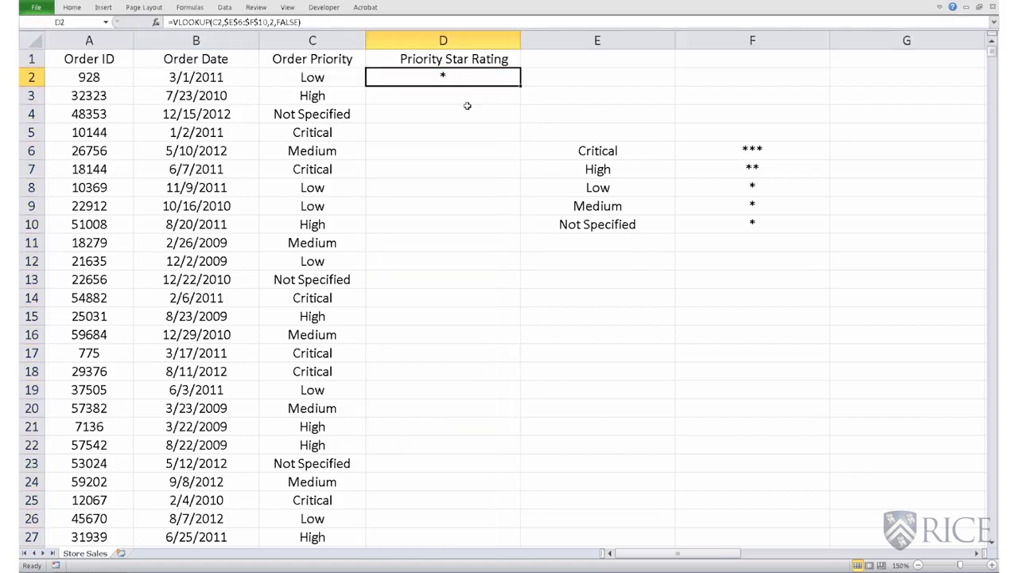
drag(519, 89, 517, 100)
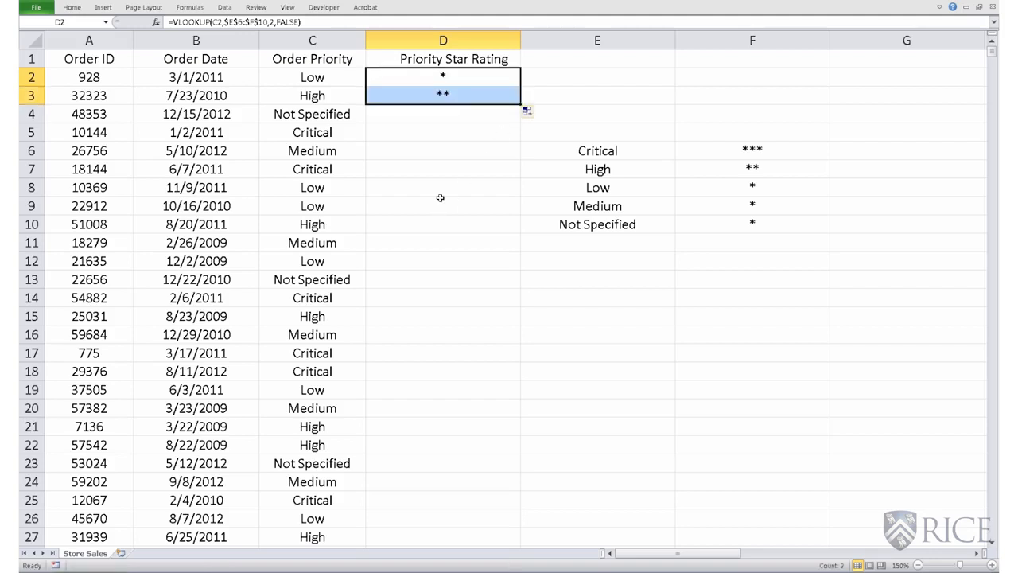
click(329, 97)
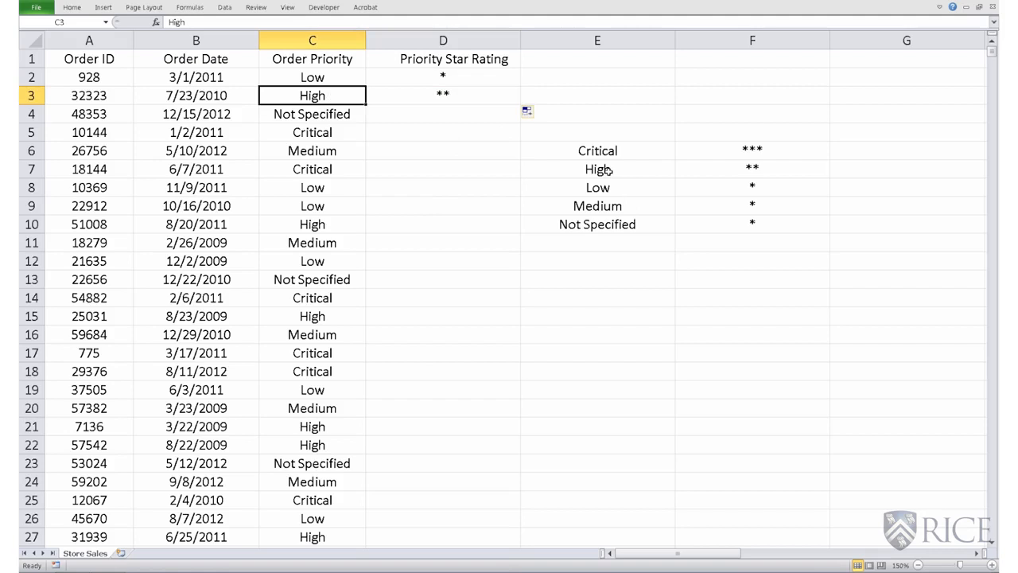
drag(606, 170, 728, 171)
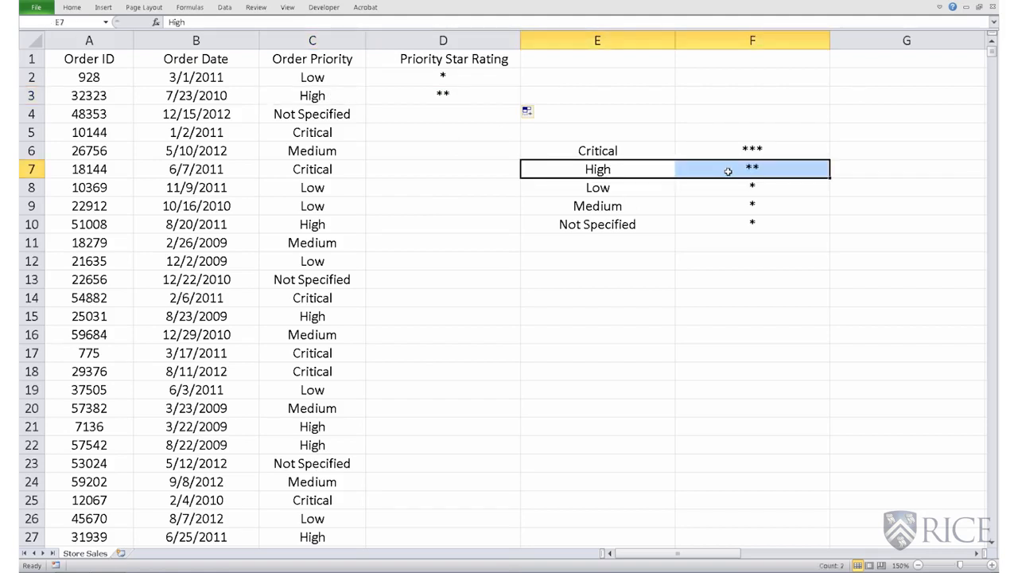
click(438, 97)
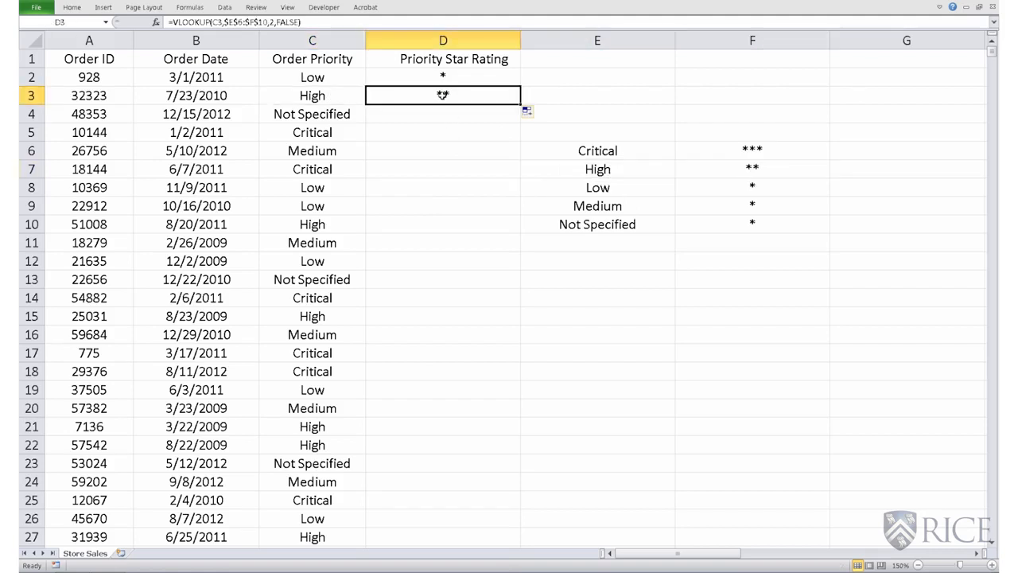
double_click(521, 104)
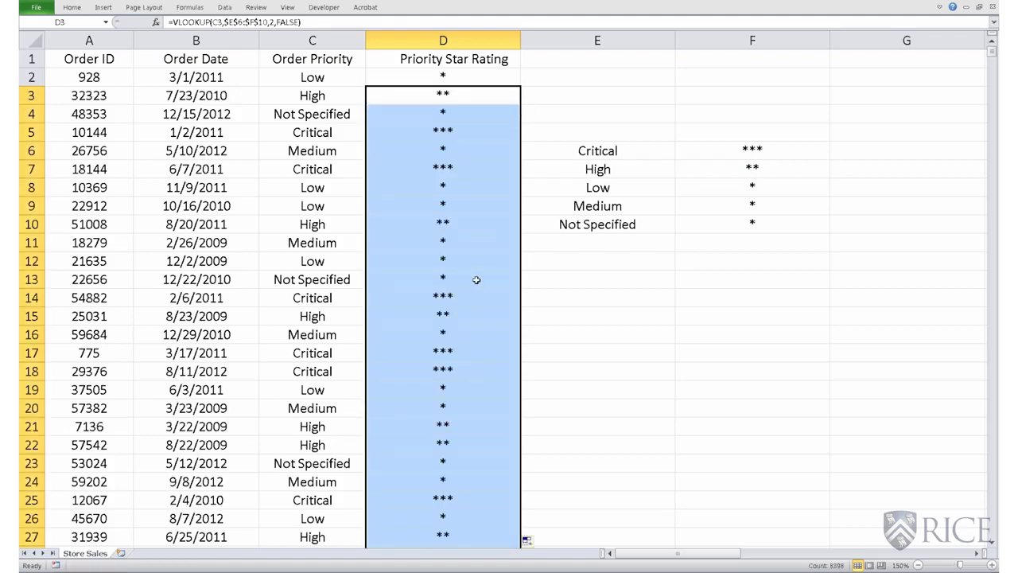